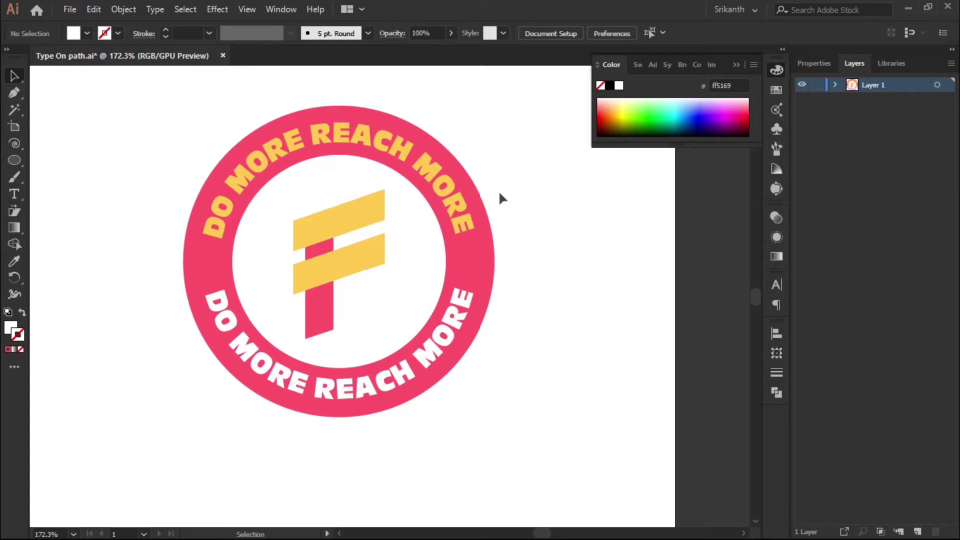
Step: Group all parts of the finished circular badge and move the group off the artboard to clear the workspace
{"action": "left_click_drag", "start_coordinate": [473, 180], "coordinate": [428, 197]}
{"action": "left_click_drag", "start_coordinate": [295, 177], "coordinate": [287, 215]}
{"action": "left_click_drag", "start_coordinate": [200, 201], "coordinate": [443, 334]}
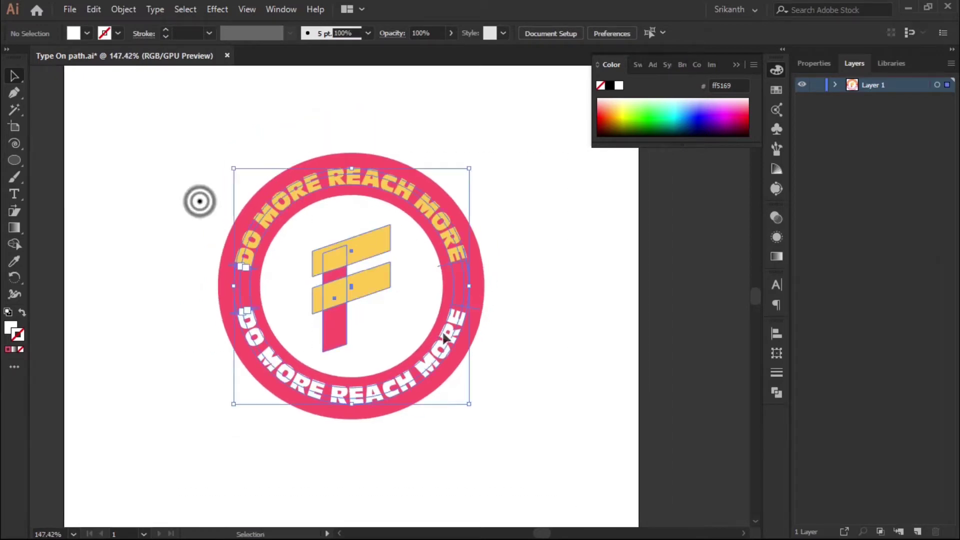
{"action": "right_click", "coordinate": [426, 303]}
{"action": "left_click", "coordinate": [476, 388]}
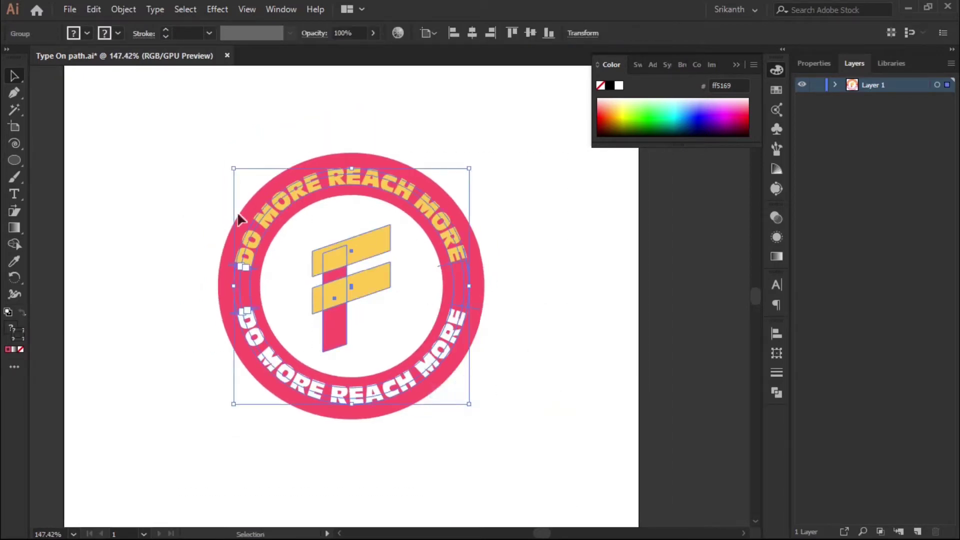
{"action": "left_click_drag", "start_coordinate": [320, 262], "coordinate": [697, 273]}
{"action": "left_click_drag", "start_coordinate": [517, 257], "coordinate": [552, 258]}
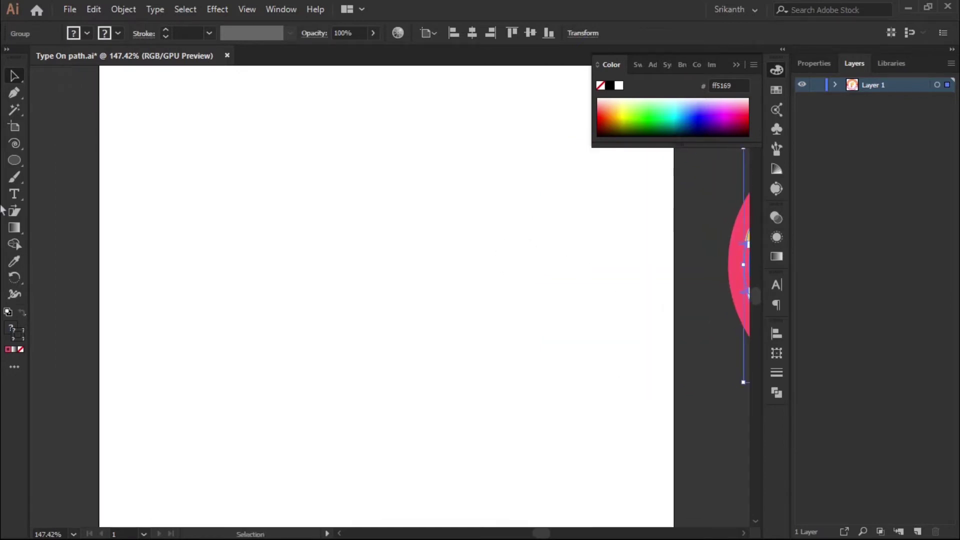
Step: Draw a circle about 168 px in diameter on the empty artboard with no fill and a black stroke
{"action": "left_click", "coordinate": [13, 161]}
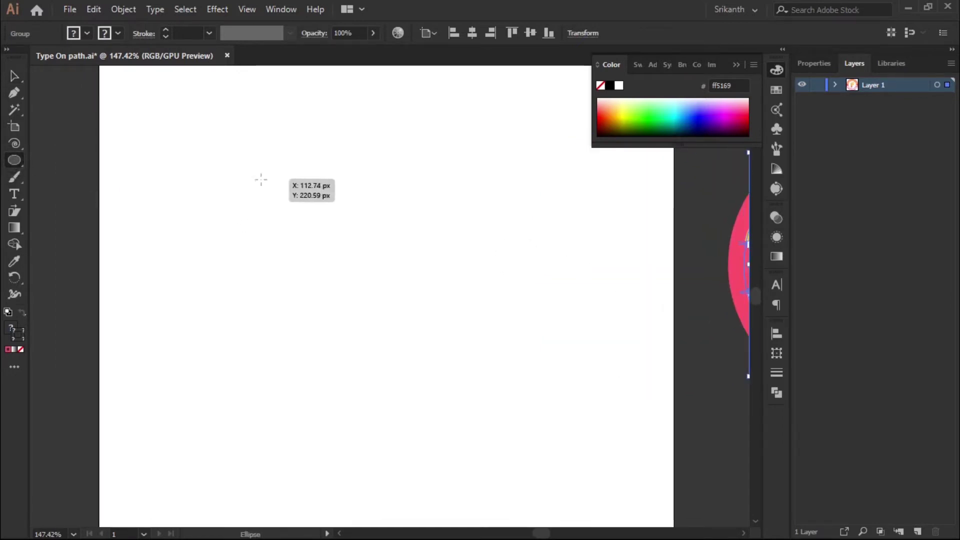
{"action": "left_click_drag", "start_coordinate": [261, 179], "coordinate": [503, 403]}
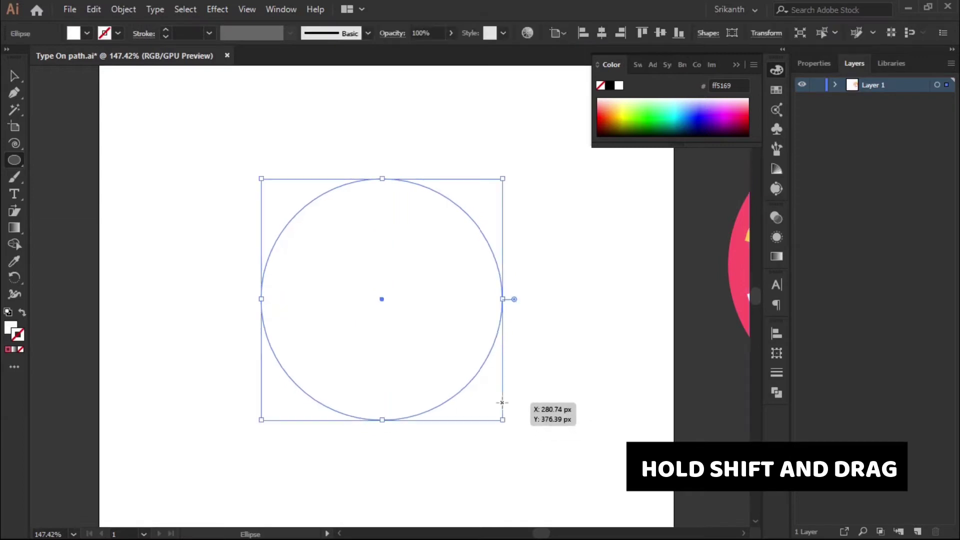
{"action": "left_click", "coordinate": [14, 76]}
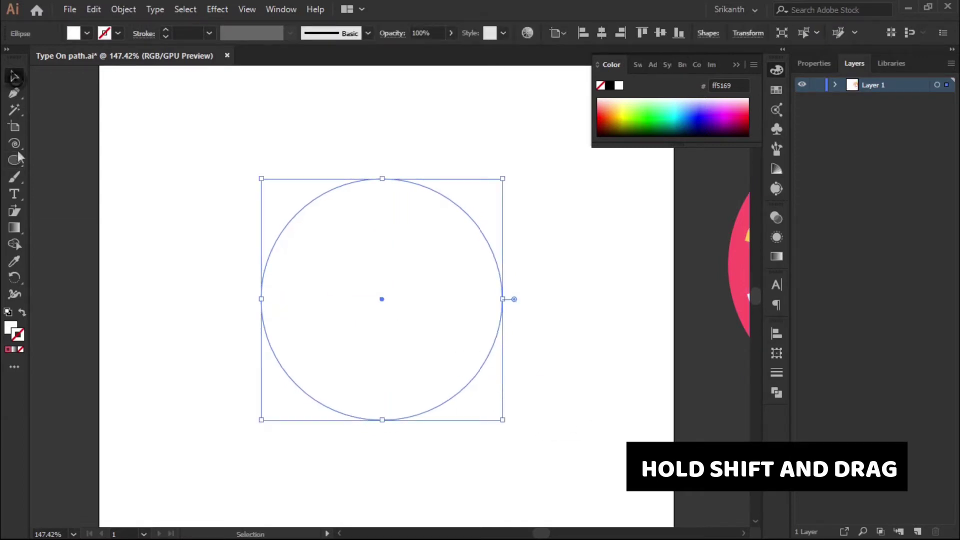
{"action": "left_click", "coordinate": [22, 315]}
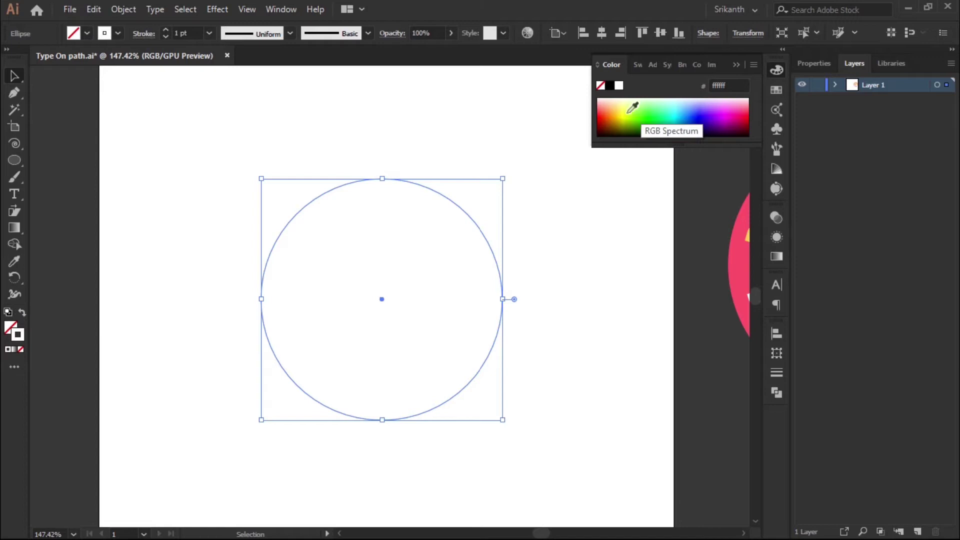
{"action": "left_click", "coordinate": [610, 86]}
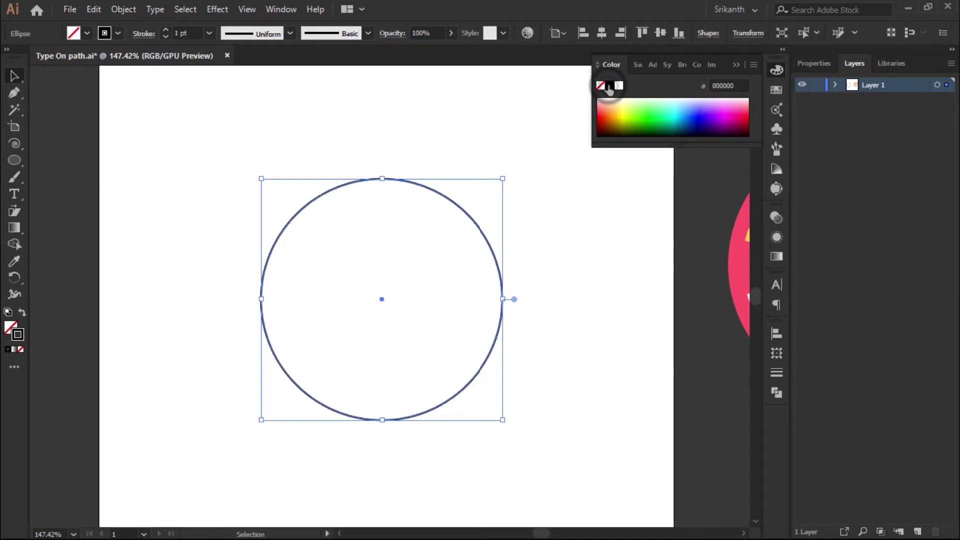
{"action": "left_click", "coordinate": [265, 171]}
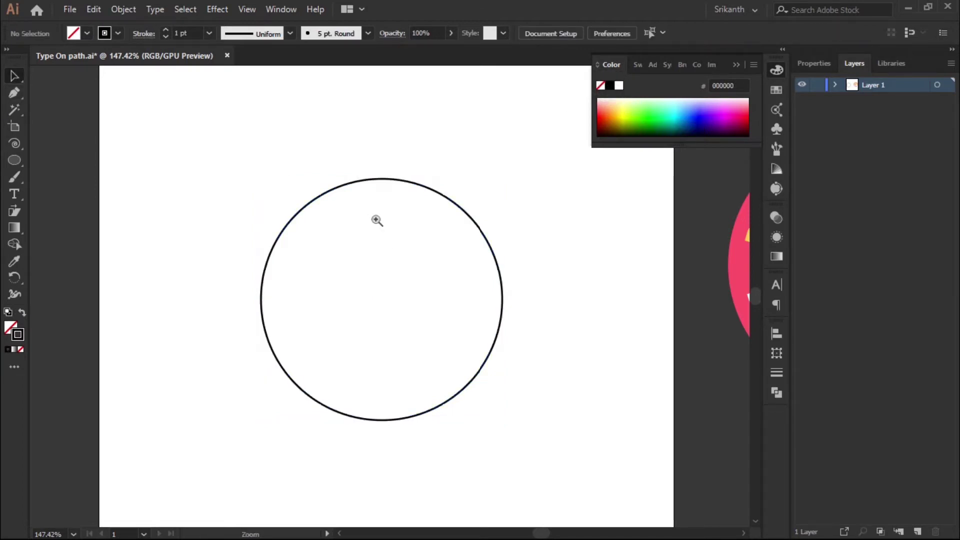
Step: Add type on a path starting at the top of the circle, reading "DO MORE REACH MORE"
{"action": "scroll", "coordinate": [377, 219], "scroll_direction": "up", "scroll_amount": 1}
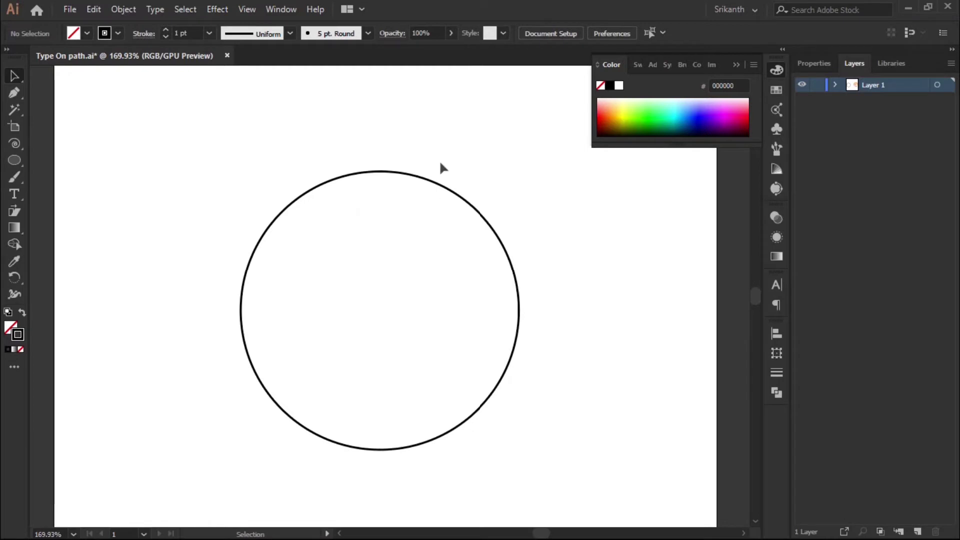
{"action": "left_click_drag", "start_coordinate": [365, 166], "coordinate": [426, 218]}
{"action": "key", "text": "space"}
{"action": "left_click_drag", "start_coordinate": [425, 208], "coordinate": [398, 214]}
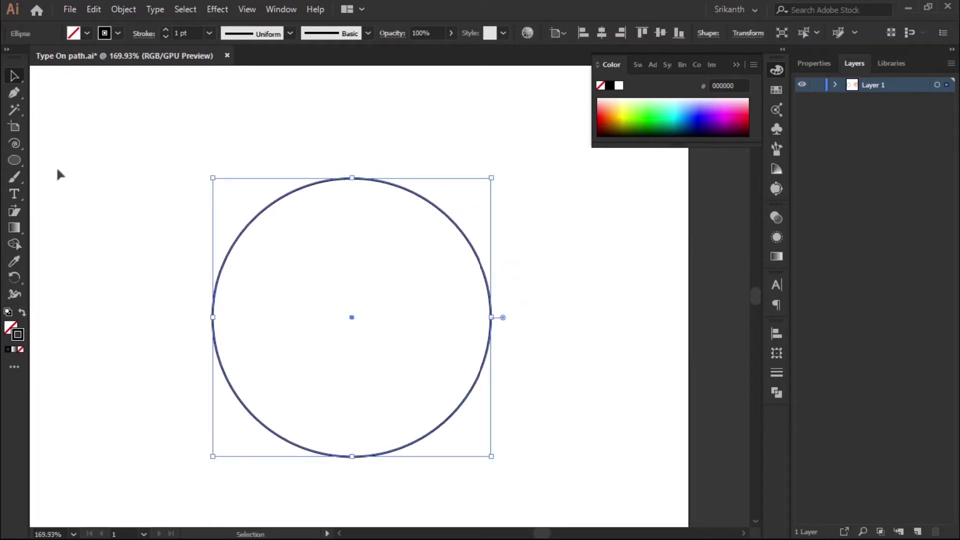
{"action": "left_click", "coordinate": [13, 200]}
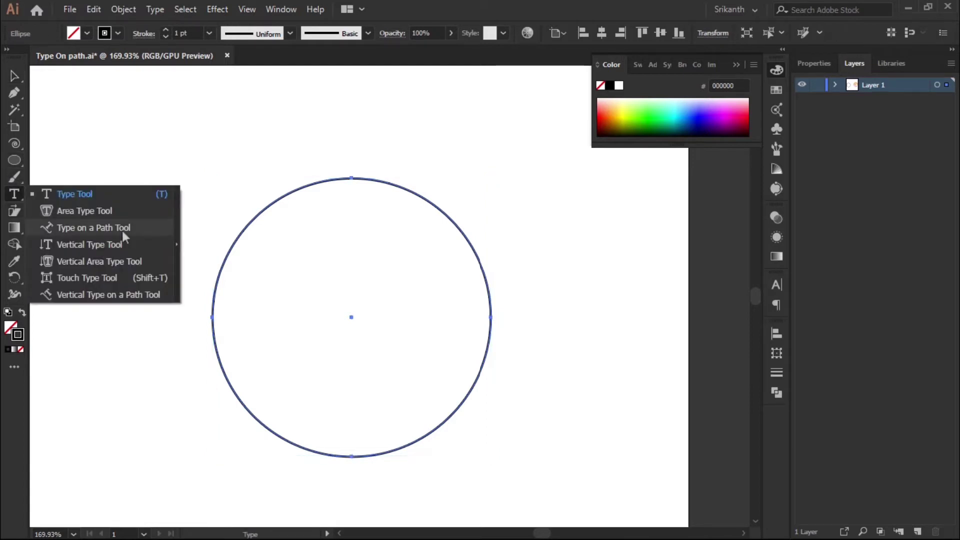
{"action": "left_click", "coordinate": [88, 229]}
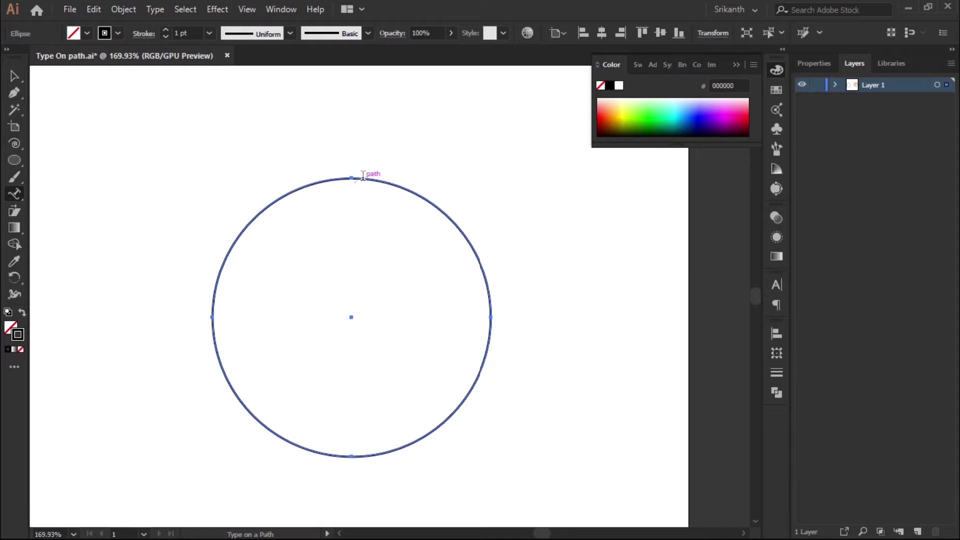
{"action": "left_click", "coordinate": [363, 176]}
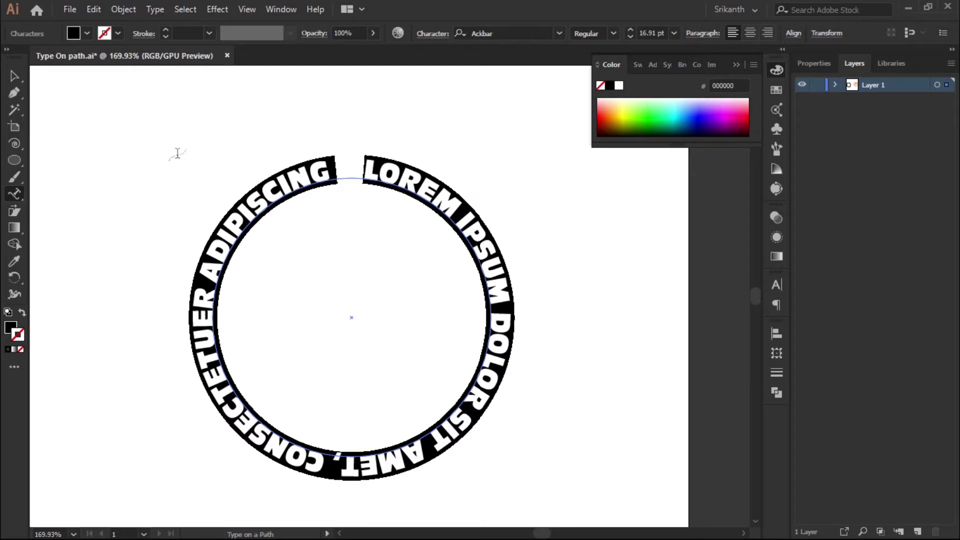
{"action": "type", "text": "DO MORE"}
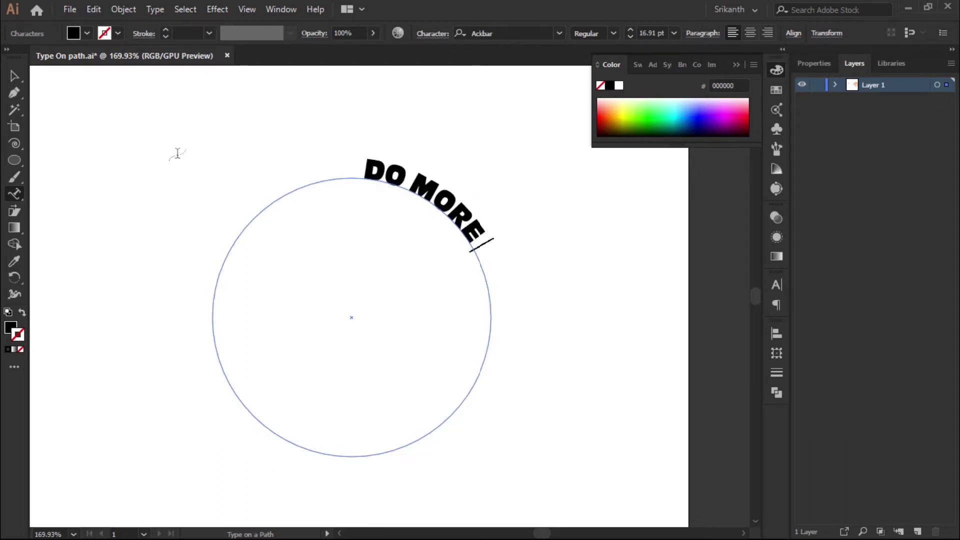
{"action": "type", "text": " REACH MORE"}
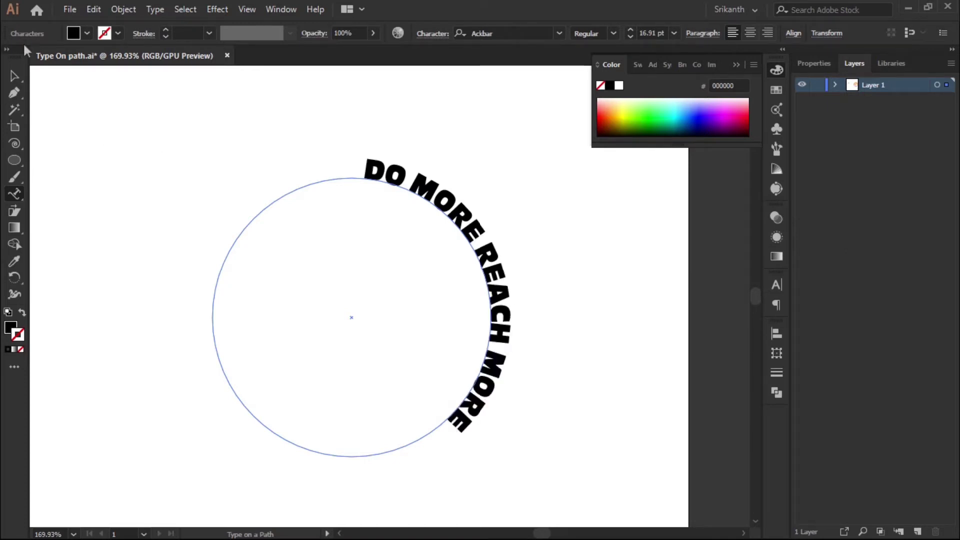
Step: Rotate the circular text counterclockwise so that it arches evenly over the upper half of the circle
{"action": "left_click", "coordinate": [14, 76]}
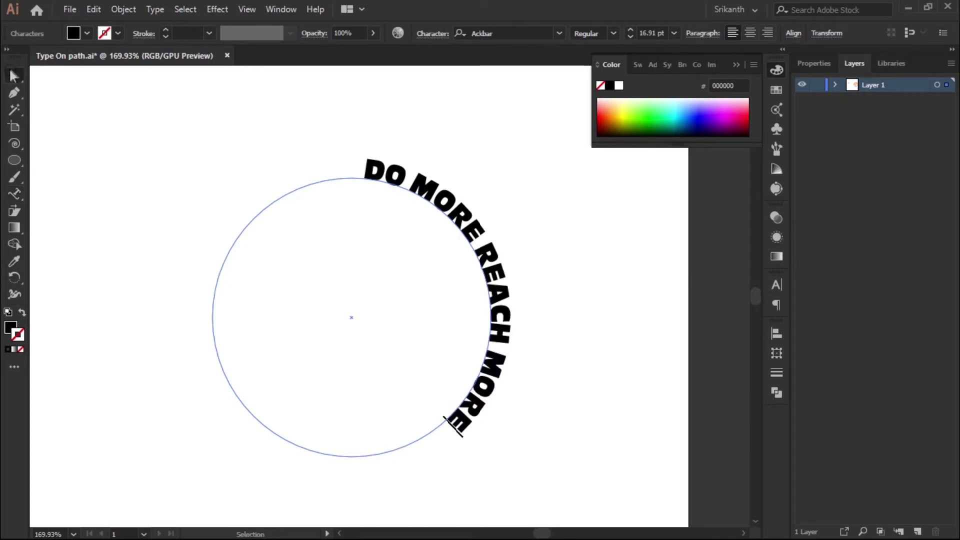
{"action": "left_click_drag", "start_coordinate": [416, 272], "coordinate": [413, 257]}
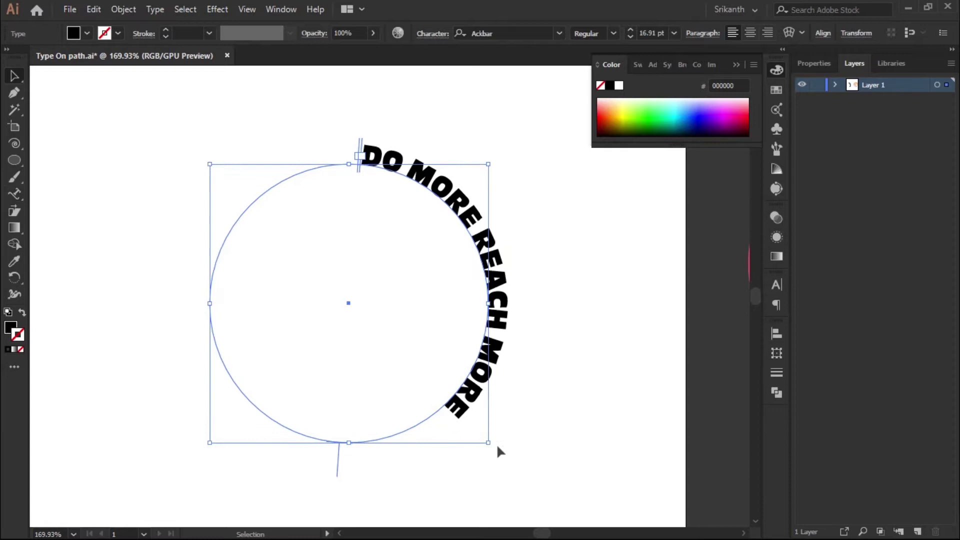
{"action": "left_click_drag", "start_coordinate": [489, 450], "coordinate": [517, 220]}
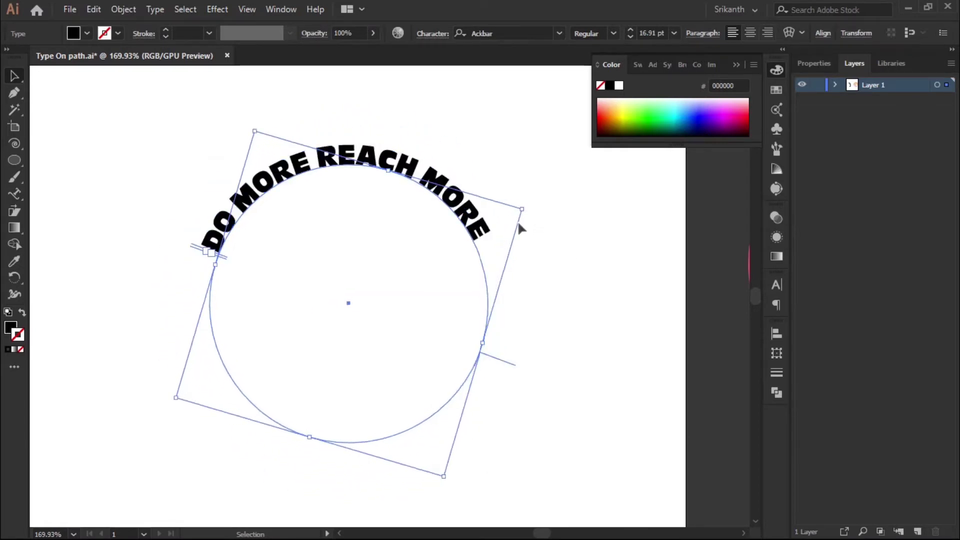
{"action": "left_click", "coordinate": [616, 335]}
Step: Copy the arched text and paste the duplicate in front of the original
{"action": "left_click", "coordinate": [279, 190]}
{"action": "left_click", "coordinate": [93, 9]}
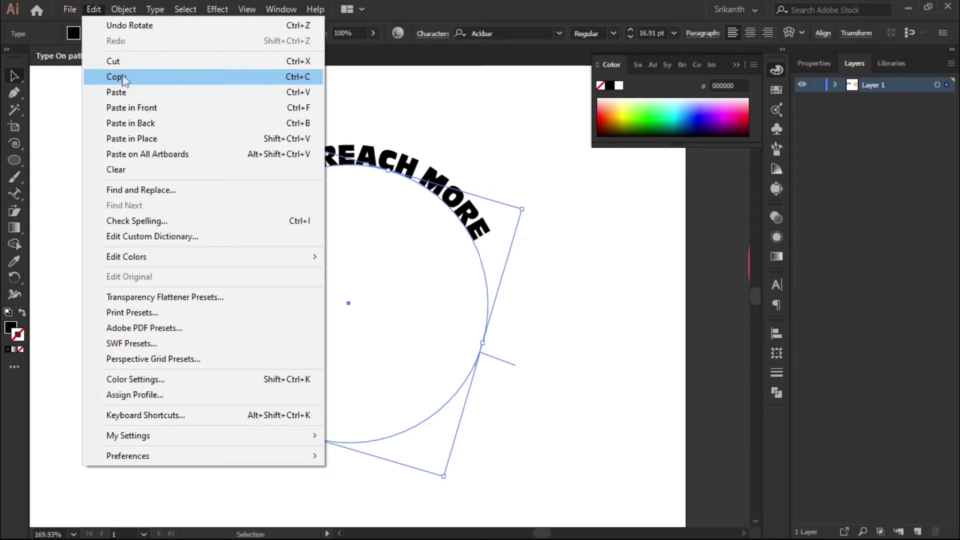
{"action": "left_click", "coordinate": [119, 76]}
{"action": "left_click", "coordinate": [93, 9]}
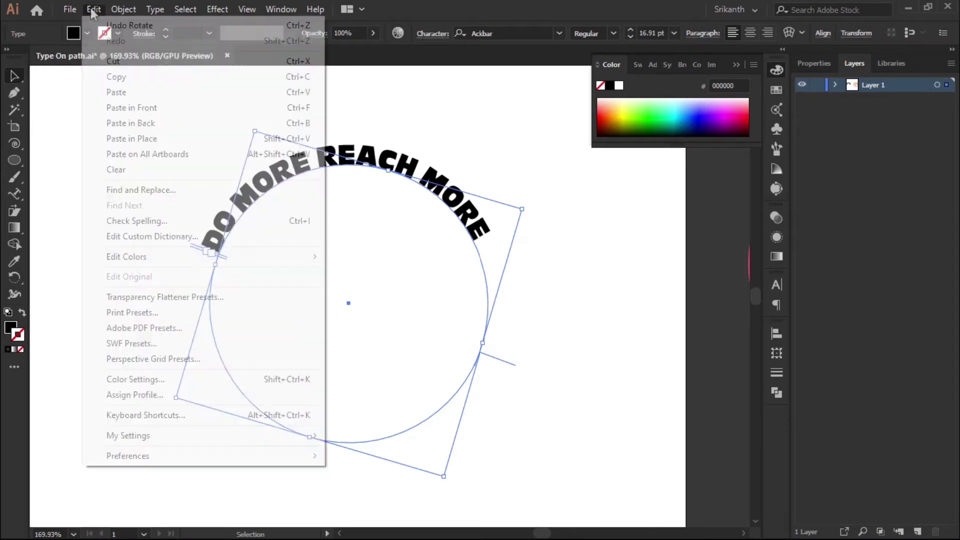
{"action": "left_click", "coordinate": [130, 108]}
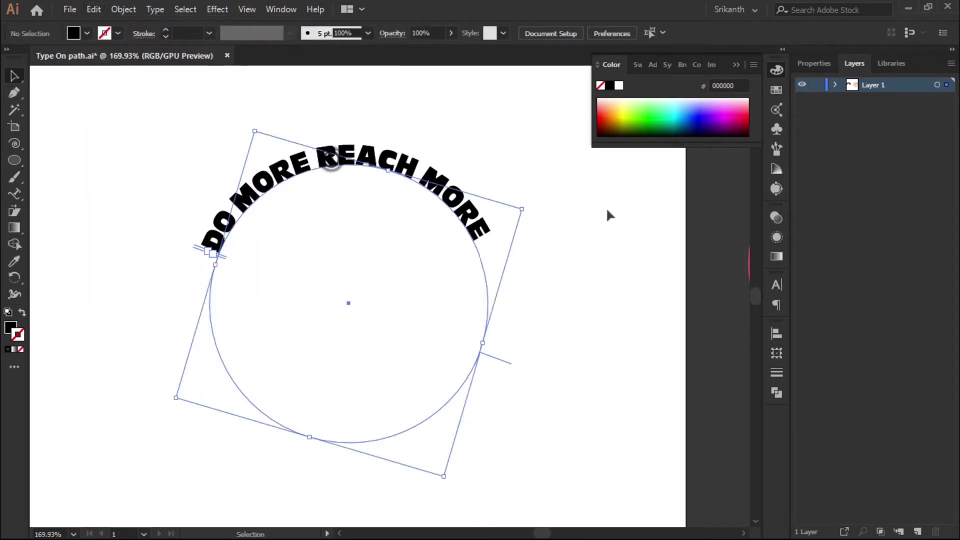
Step: Rotate the duplicate text about half a turn so that it runs along the lower half of the circle
{"action": "left_click_drag", "start_coordinate": [536, 210], "coordinate": [245, 380]}
{"action": "left_click", "coordinate": [355, 327]}
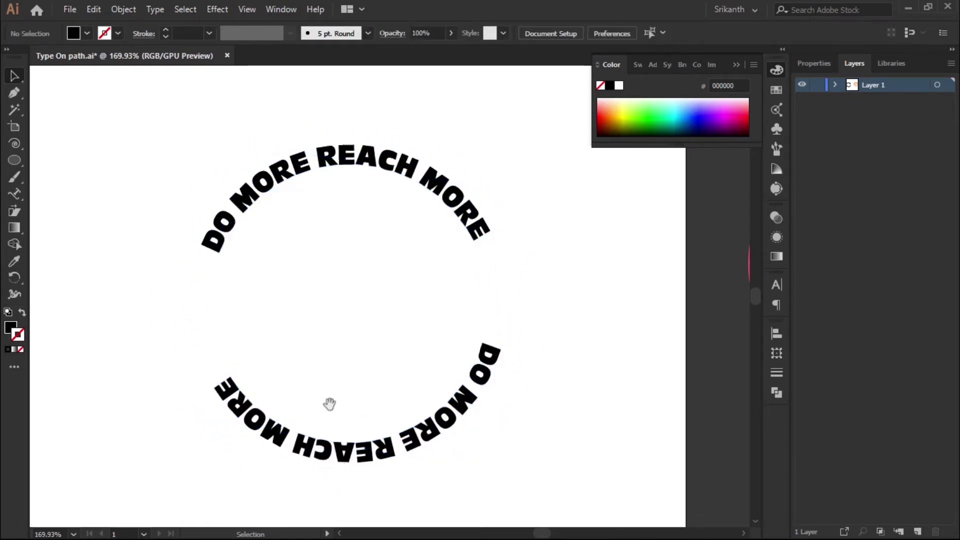
{"action": "left_click_drag", "start_coordinate": [344, 378], "coordinate": [361, 369]}
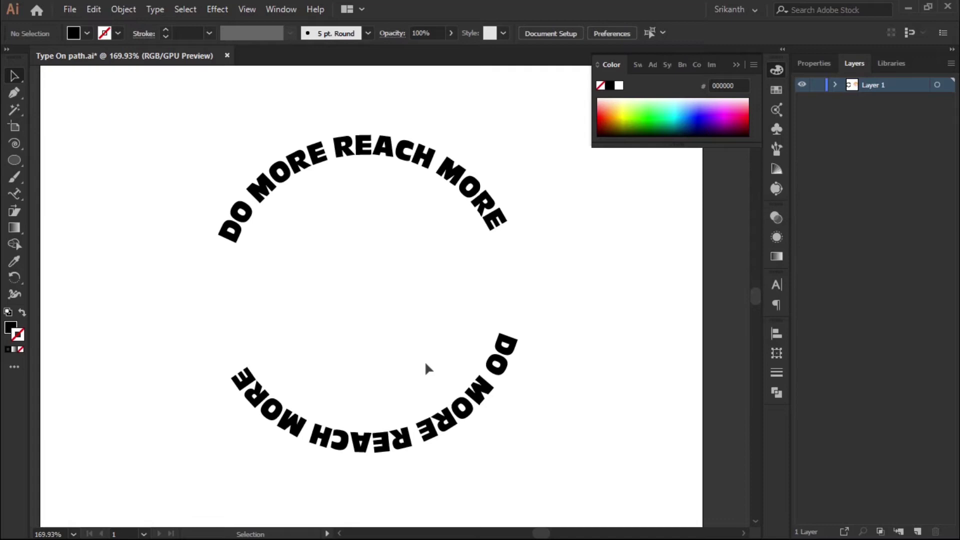
Step: Flip the lower text to the inside of its path and rotate it to read upright along the bottom
{"action": "left_click", "coordinate": [383, 434]}
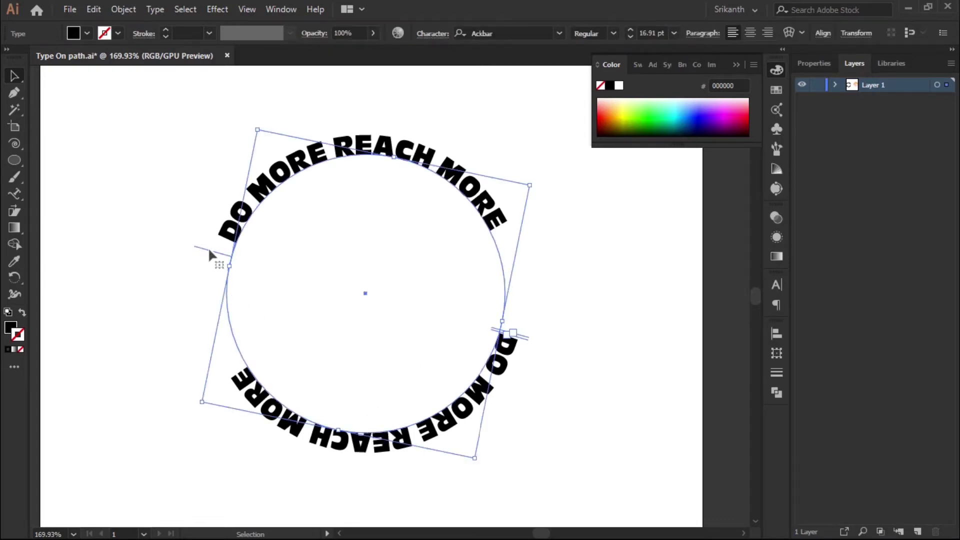
{"action": "left_click", "coordinate": [179, 226]}
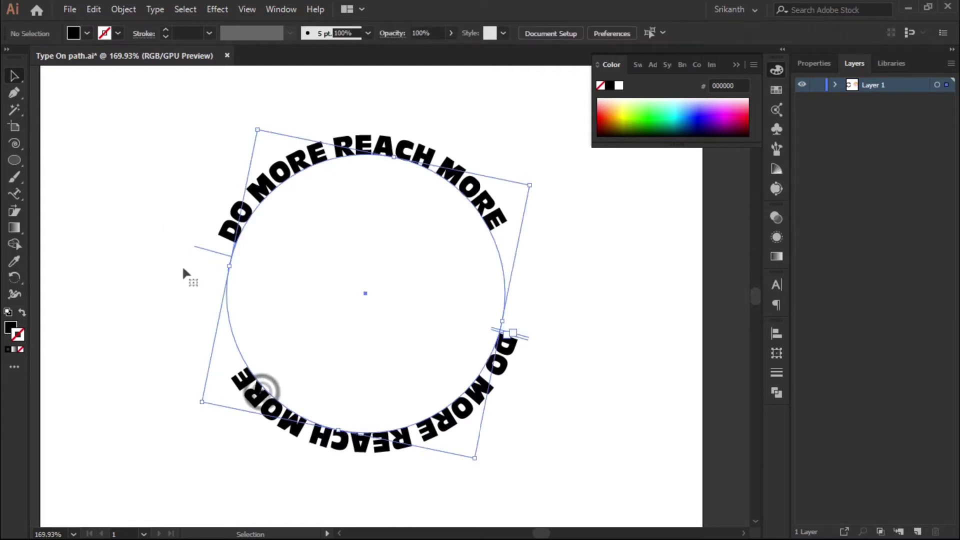
{"action": "left_click_drag", "start_coordinate": [198, 247], "coordinate": [325, 163]}
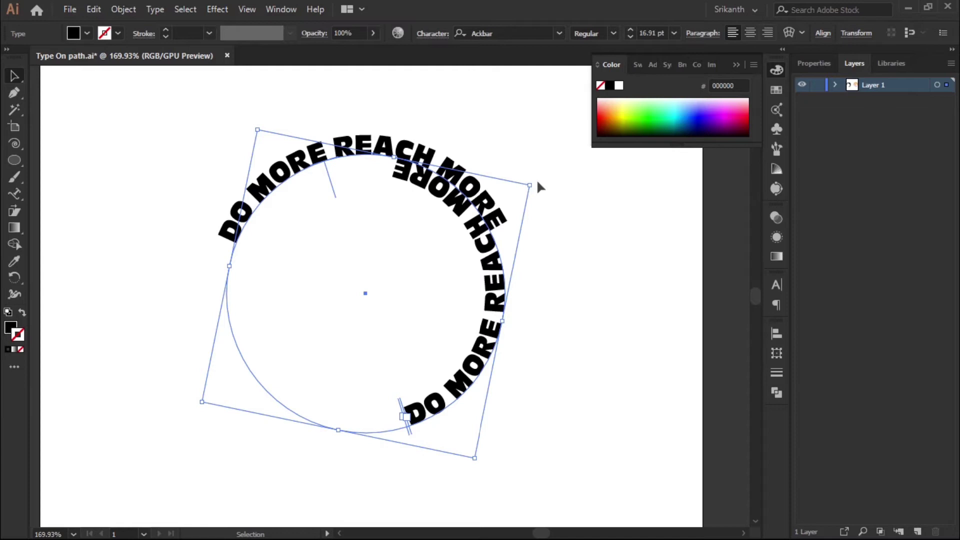
{"action": "left_click_drag", "start_coordinate": [536, 182], "coordinate": [495, 443]}
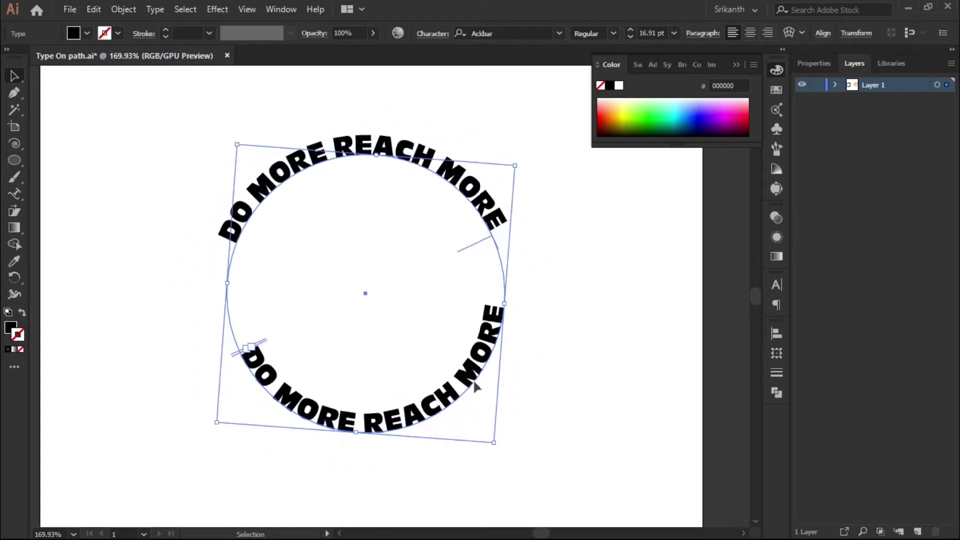
Step: Scale the lower text's circle up from its center to match the upper text's outer edge, then nudge it slightly upward
{"action": "left_click_drag", "start_coordinate": [386, 270], "coordinate": [389, 247]}
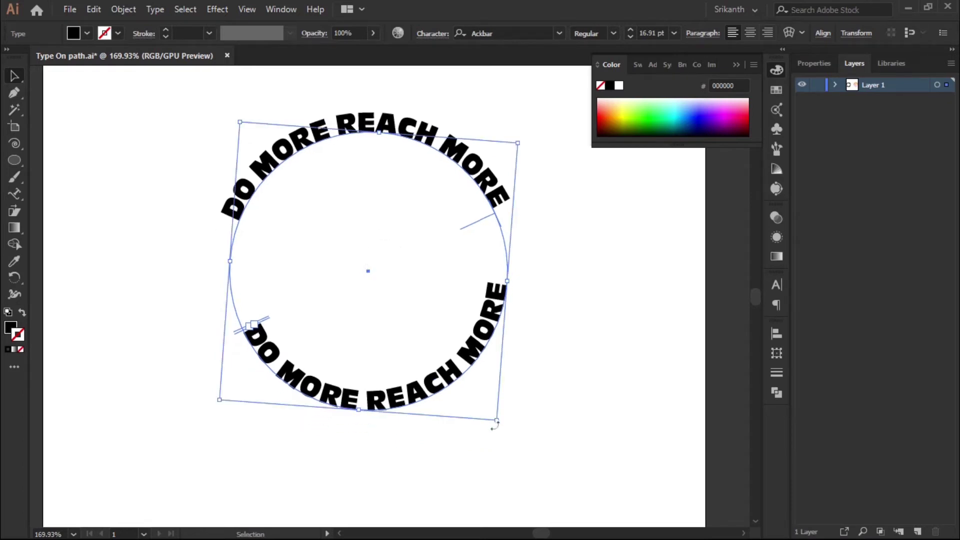
{"action": "left_click_drag", "start_coordinate": [495, 425], "coordinate": [508, 433]}
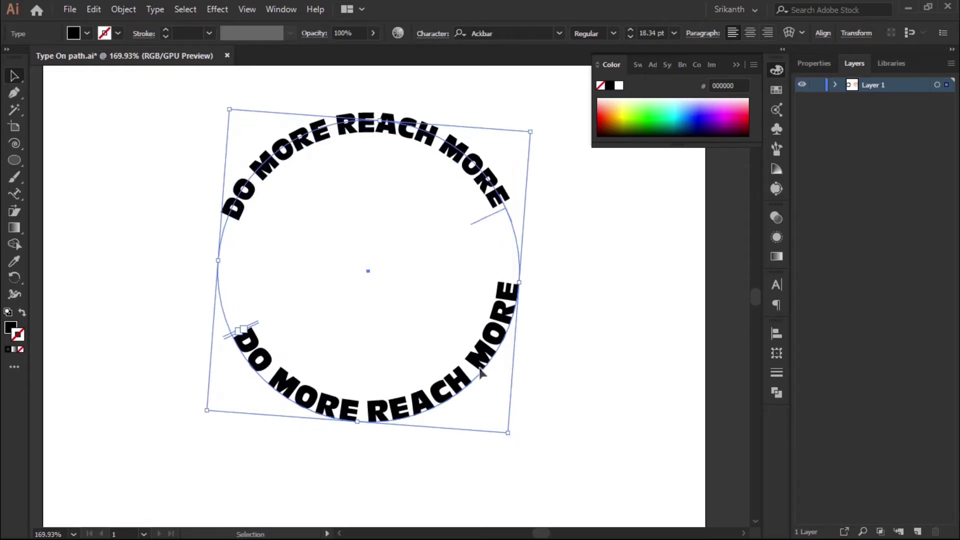
{"action": "left_click_drag", "start_coordinate": [477, 362], "coordinate": [481, 360]}
{"action": "left_click", "coordinate": [601, 356]}
{"action": "left_click", "coordinate": [626, 378]}
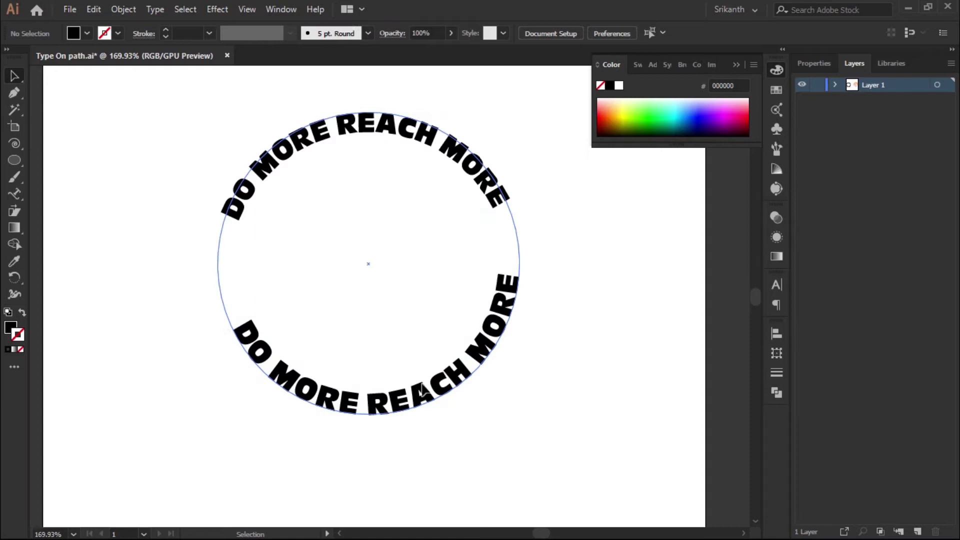
Step: Match the lower text's character formatting to the upper text by sampling it with the Eyedropper
{"action": "left_click", "coordinate": [423, 378]}
{"action": "left_click", "coordinate": [14, 261]}
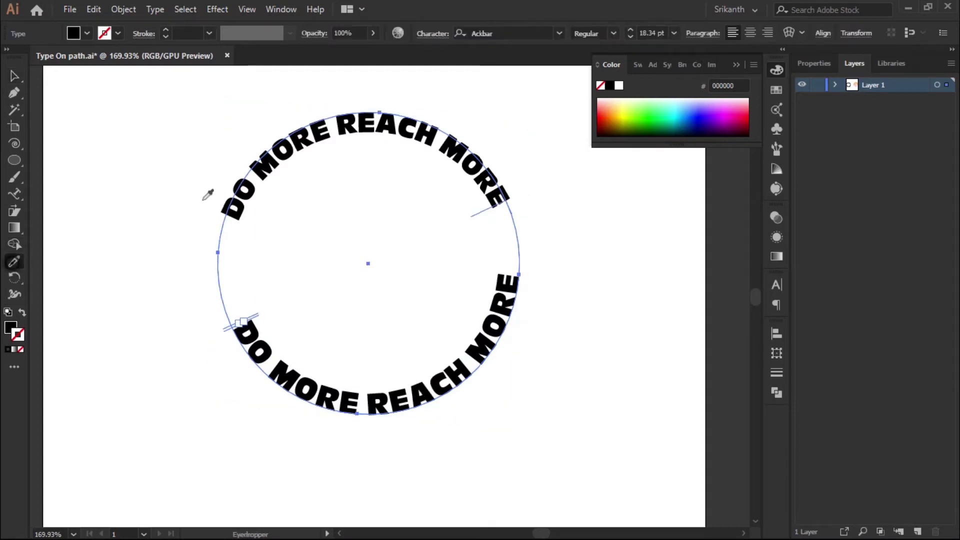
{"action": "left_click", "coordinate": [310, 136]}
{"action": "key", "text": "v"}
{"action": "left_click", "coordinate": [336, 242]}
Step: Rotate the lower text slightly counterclockwise to center it beneath the upper arc
{"action": "left_click", "coordinate": [453, 395]}
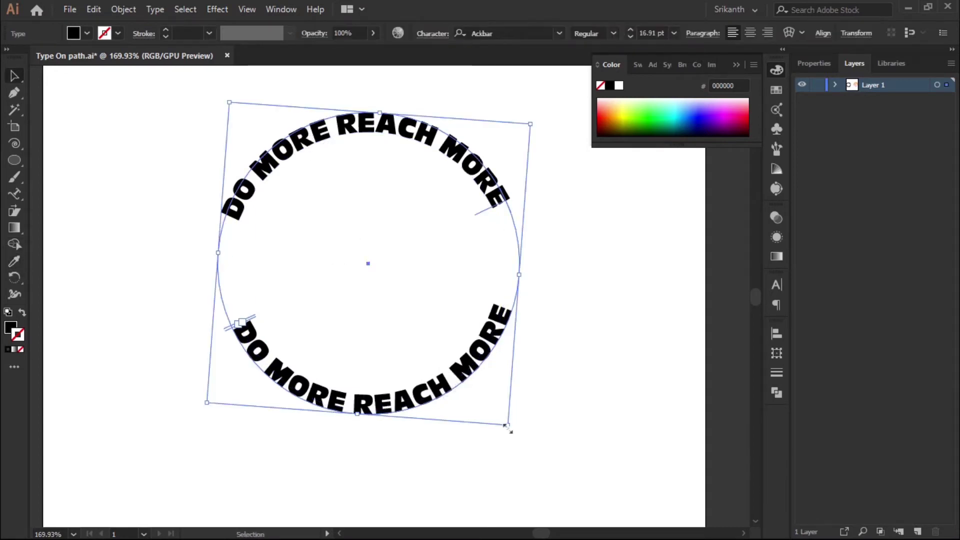
{"action": "left_click_drag", "start_coordinate": [509, 429], "coordinate": [515, 426]}
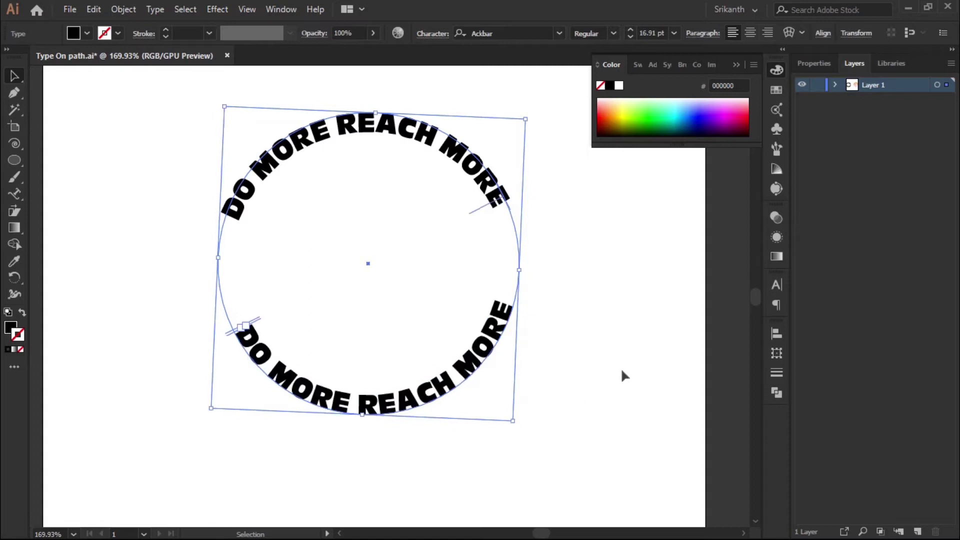
{"action": "left_click", "coordinate": [622, 370]}
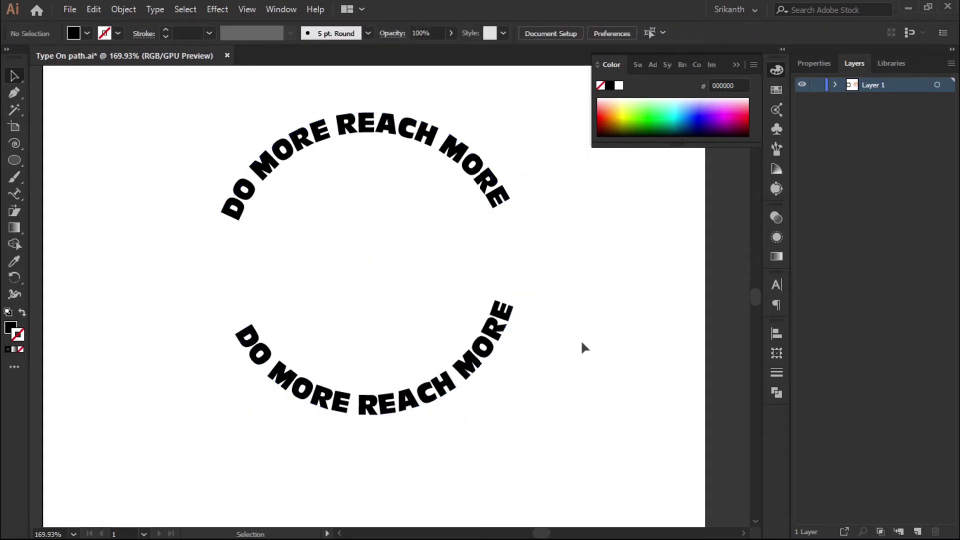
Step: Duplicate the lower curved text straight down, below the original badge lettering
{"action": "key", "text": "ctrl+minus"}
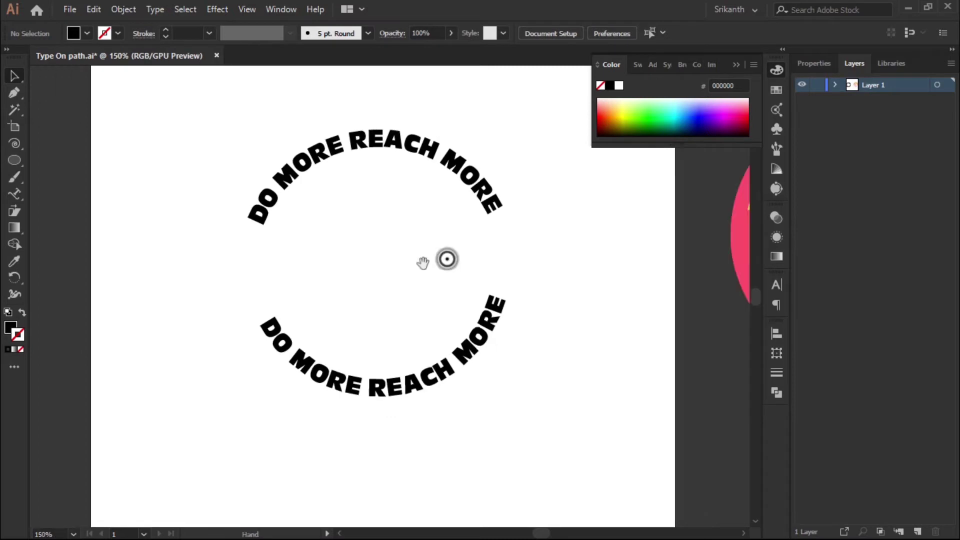
{"action": "left_click", "coordinate": [454, 228]}
{"action": "scroll", "coordinate": [435, 365], "scroll_direction": "down", "scroll_amount": 5}
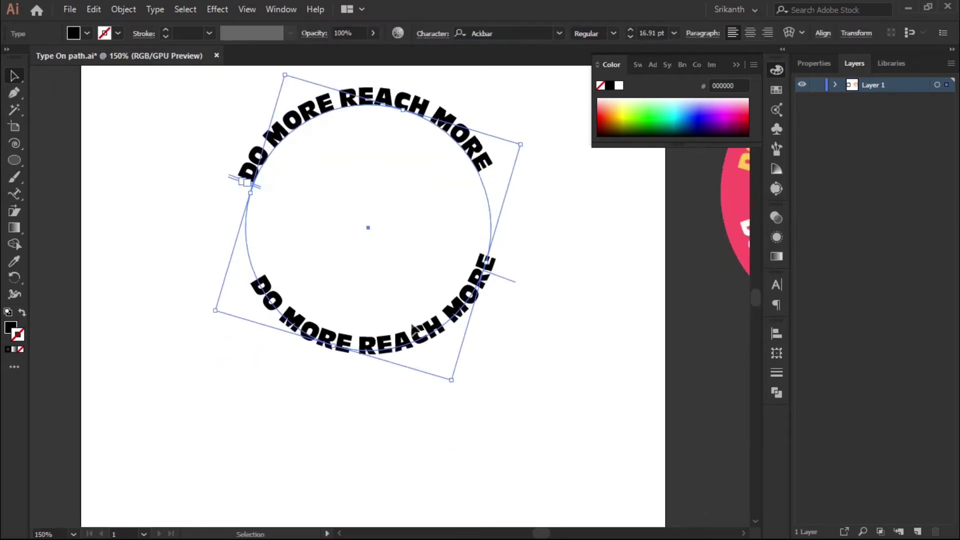
{"action": "left_click_drag", "start_coordinate": [407, 343], "coordinate": [407, 496]}
{"action": "left_click_drag", "start_coordinate": [423, 165], "coordinate": [446, 200]}
{"action": "key", "text": "ctrl+z"}
Step: Scale the duplicated text's circle down to a 13.03 pt type size and move it farther below the badge
{"action": "left_click_drag", "start_coordinate": [392, 221], "coordinate": [374, 117]}
{"action": "left_click_drag", "start_coordinate": [391, 256], "coordinate": [380, 324]}
{"action": "left_click_drag", "start_coordinate": [478, 110], "coordinate": [450, 135]}
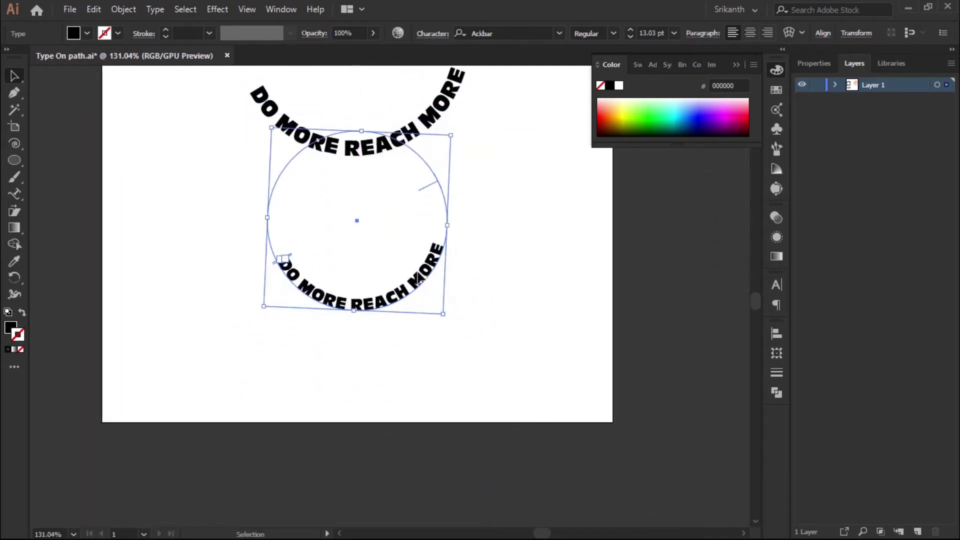
{"action": "left_click_drag", "start_coordinate": [416, 273], "coordinate": [419, 352]}
{"action": "left_click_drag", "start_coordinate": [394, 355], "coordinate": [488, 369]}
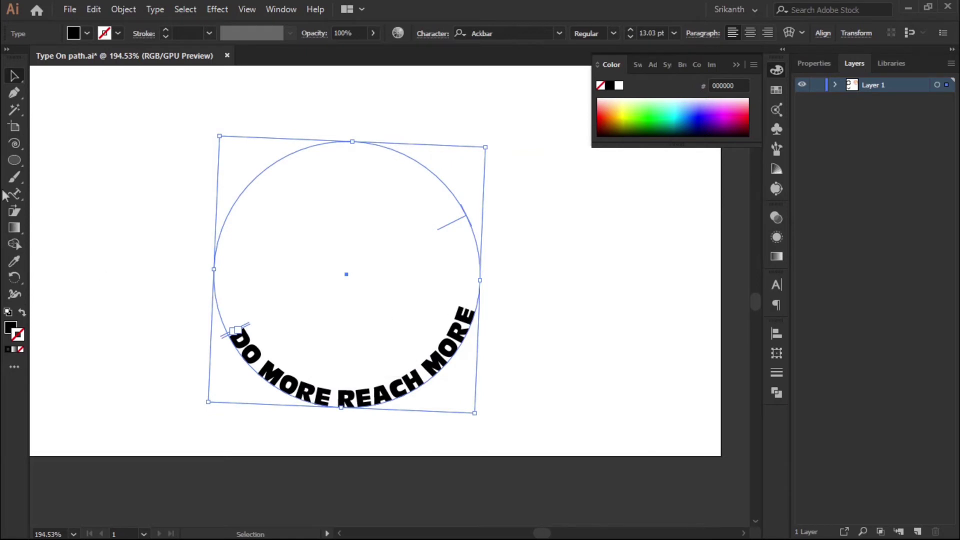
Step: Add random filler letters after "MORE" on the duplicate with the Type on a Path tool, filling the rest of its circle
{"action": "left_click_drag", "start_coordinate": [15, 198], "coordinate": [108, 227]}
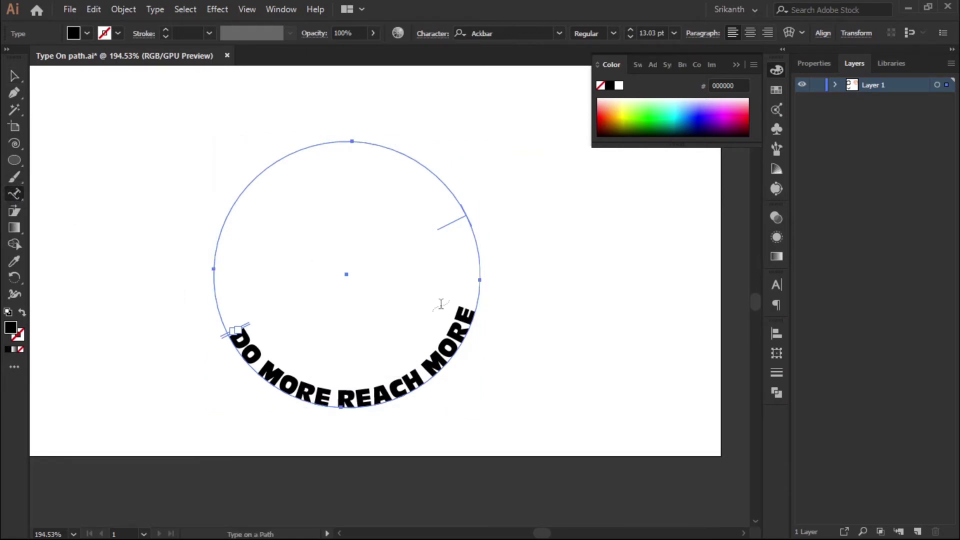
{"action": "left_click", "coordinate": [467, 307]}
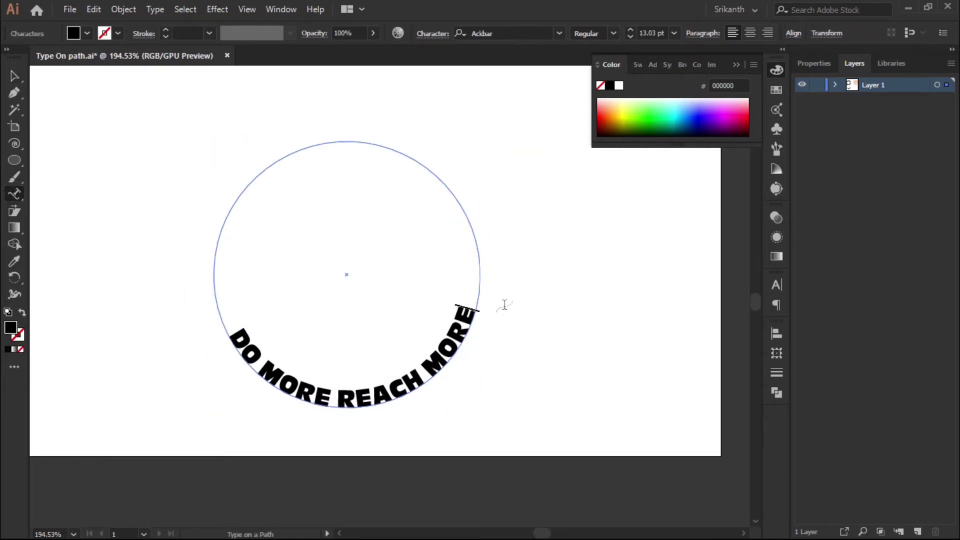
{"action": "type", "text": "DFSDFSDFSFSFSFSFSFSLFKSF"}
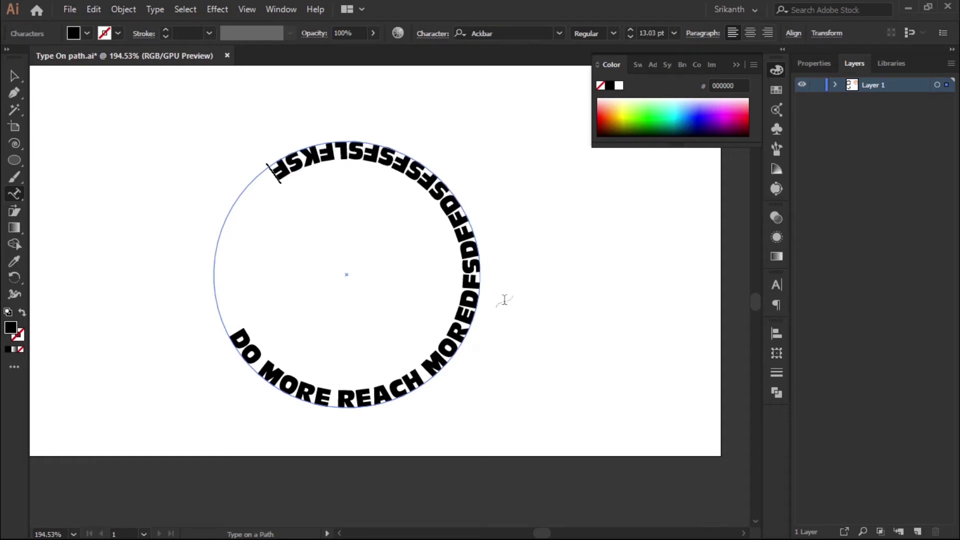
{"action": "type", "text": "SLFKSFEIPAJEF"}
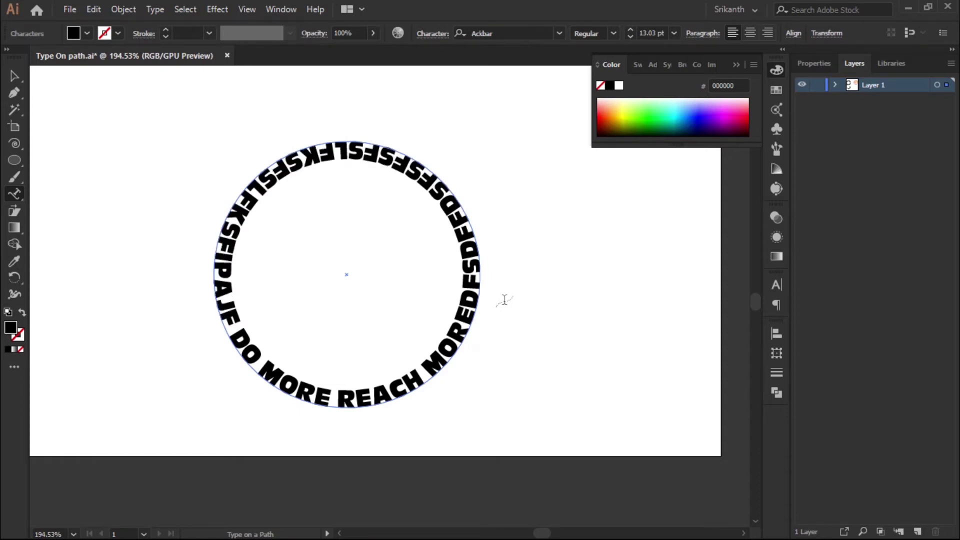
{"action": "left_click", "coordinate": [14, 76]}
{"action": "left_click", "coordinate": [216, 162]}
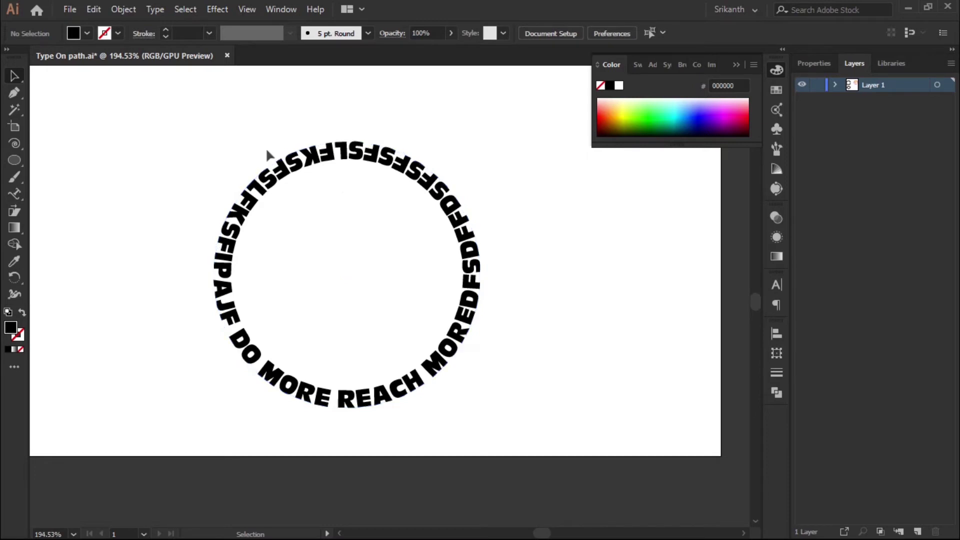
Step: Undo the filler letters added to the duplicated circular text
{"action": "key", "text": "z"}
{"action": "left_click_drag", "start_coordinate": [318, 162], "coordinate": [280, 180]}
{"action": "scroll", "coordinate": [294, 208], "scroll_direction": "up", "scroll_amount": 2}
{"action": "key", "text": "ctrl+z"}
{"action": "key", "text": "v"}
{"action": "scroll", "coordinate": [297, 206], "scroll_direction": "up", "scroll_amount": 3}
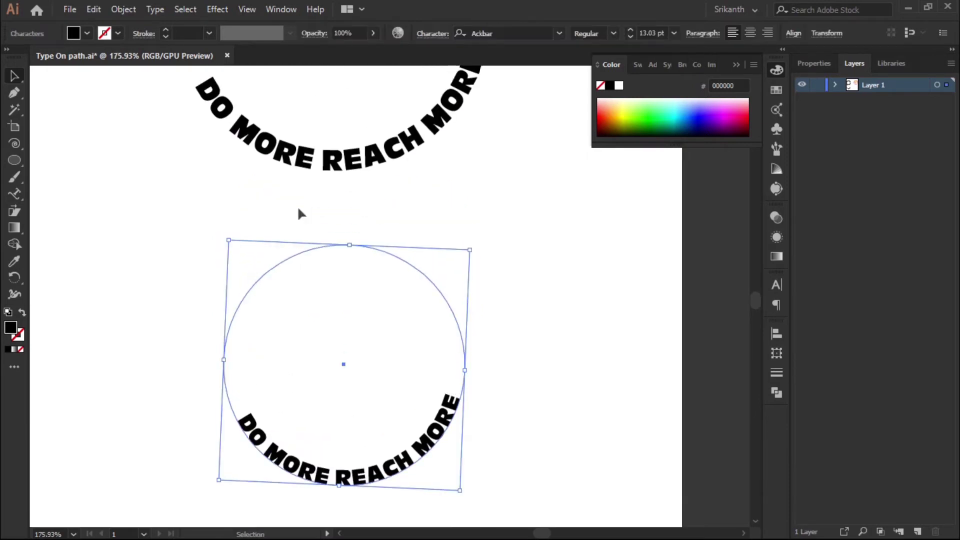
Step: Delete the smaller duplicated text circle below the badge lettering
{"action": "key", "text": "ctrl+space"}
{"action": "left_click_drag", "start_coordinate": [376, 212], "coordinate": [291, 206]}
{"action": "scroll", "coordinate": [300, 210], "scroll_direction": "down", "scroll_amount": 3}
{"action": "left_click_drag", "start_coordinate": [331, 234], "coordinate": [382, 268]}
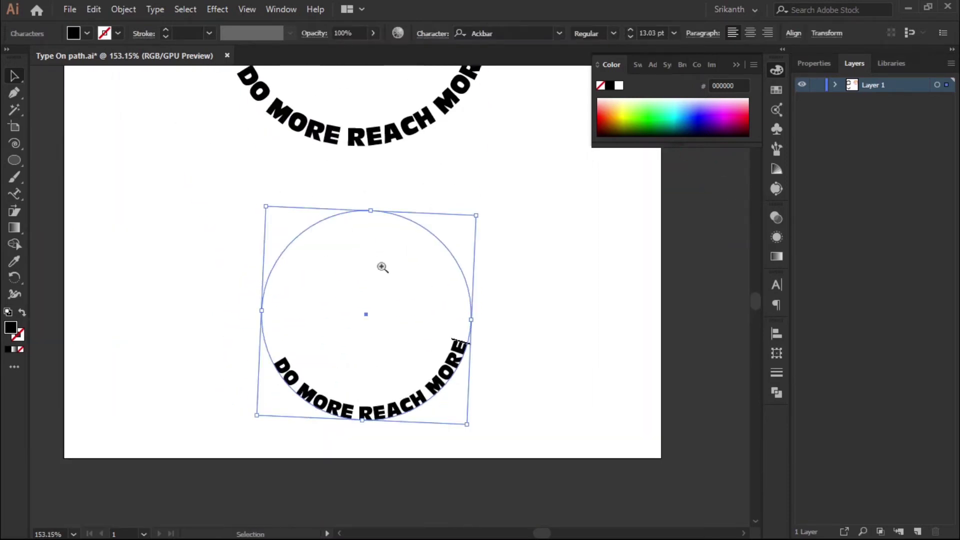
{"action": "left_click", "coordinate": [339, 318]}
{"action": "left_click_drag", "start_coordinate": [185, 318], "coordinate": [354, 415]}
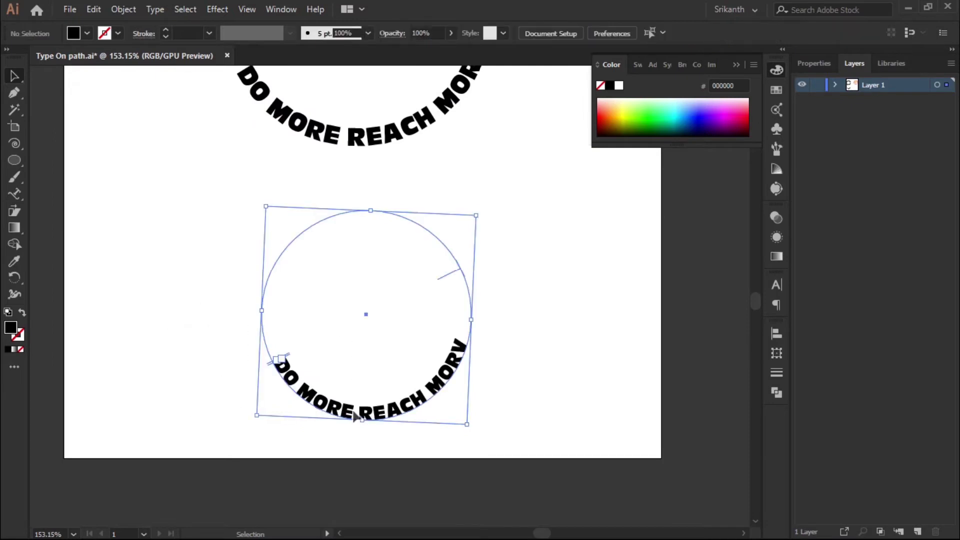
{"action": "key", "text": "Delete"}
{"action": "scroll", "coordinate": [141, 258], "scroll_direction": "up", "scroll_amount": 2}
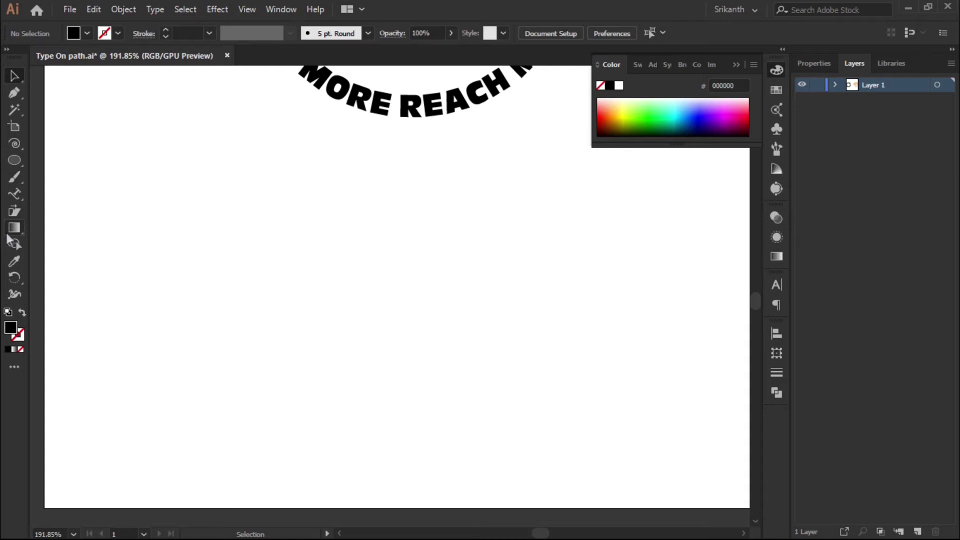
Step: Draw an open wavy path below the badge with the Pen tool and swap its colors to a black stroke without fill
{"action": "key", "text": "p"}
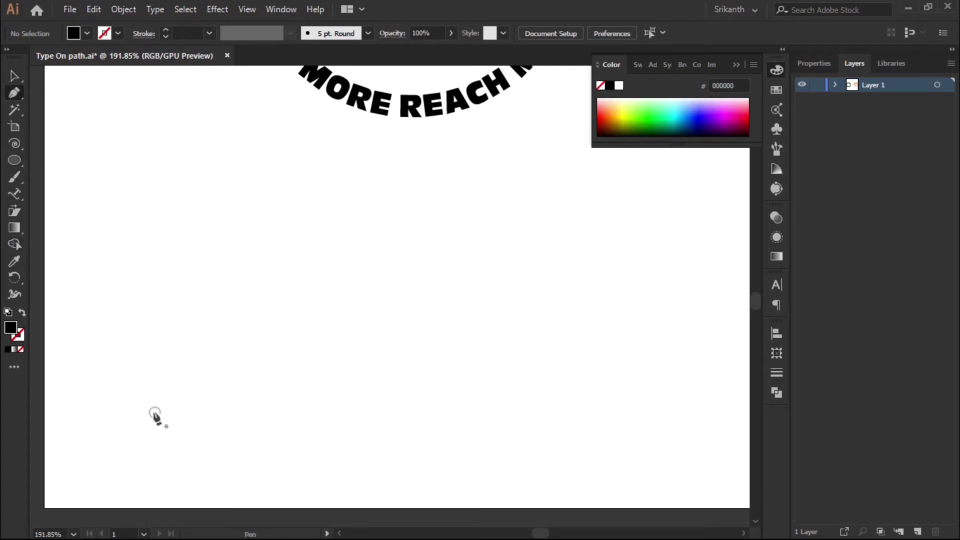
{"action": "left_click", "coordinate": [155, 413]}
{"action": "left_click_drag", "start_coordinate": [325, 283], "coordinate": [501, 306]}
{"action": "left_click_drag", "start_coordinate": [636, 236], "coordinate": [725, 369]}
{"action": "key", "text": "ctrl"}
{"action": "left_click_drag", "start_coordinate": [519, 273], "coordinate": [509, 309]}
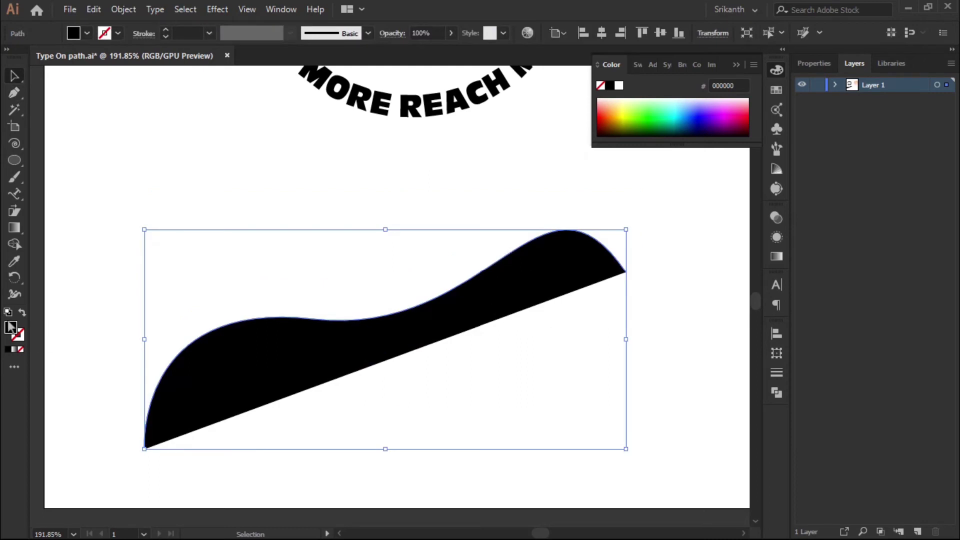
{"action": "left_click", "coordinate": [22, 314]}
{"action": "left_click", "coordinate": [142, 273]}
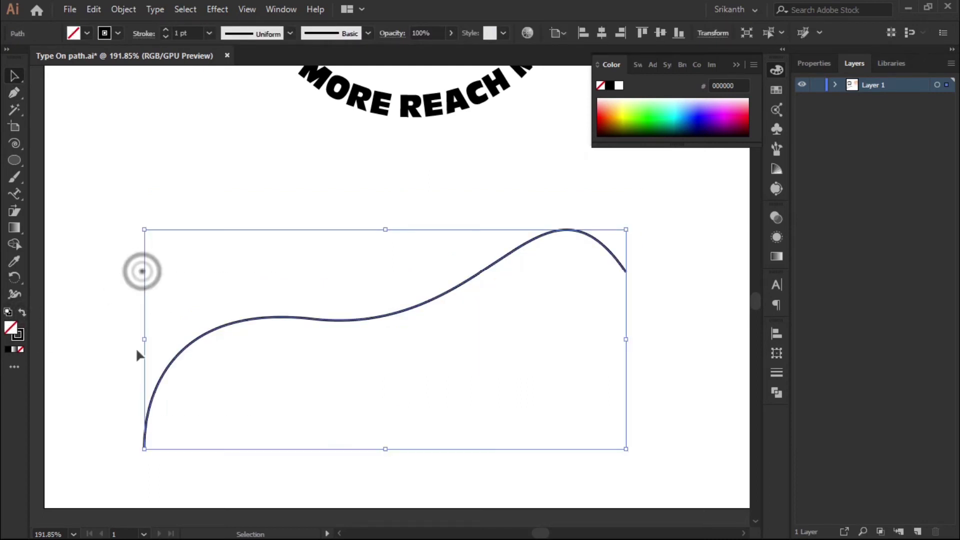
Step: Place the text "DO MORE REACH MORE I LOVE IT" along the wavy path with the Type on a Path tool
{"action": "left_click", "coordinate": [14, 195]}
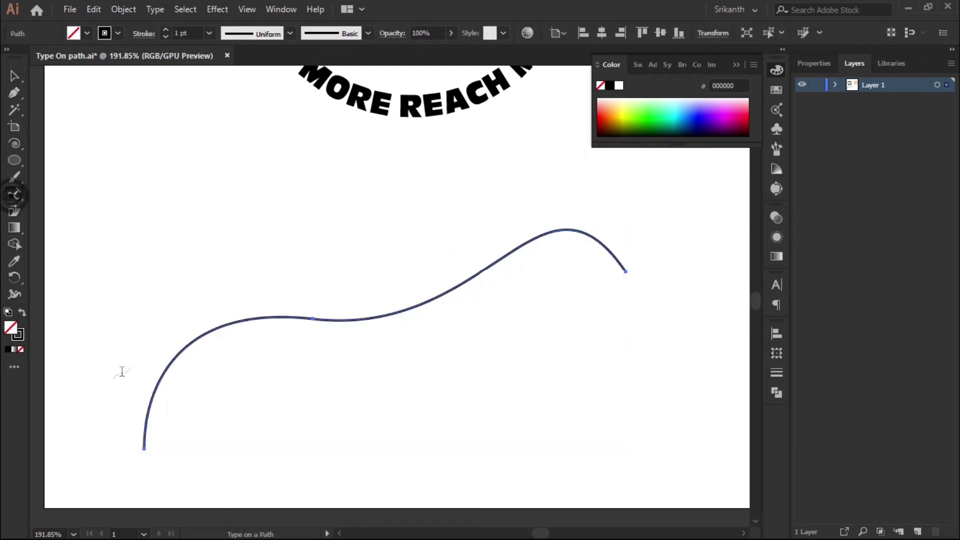
{"action": "left_click", "coordinate": [150, 409]}
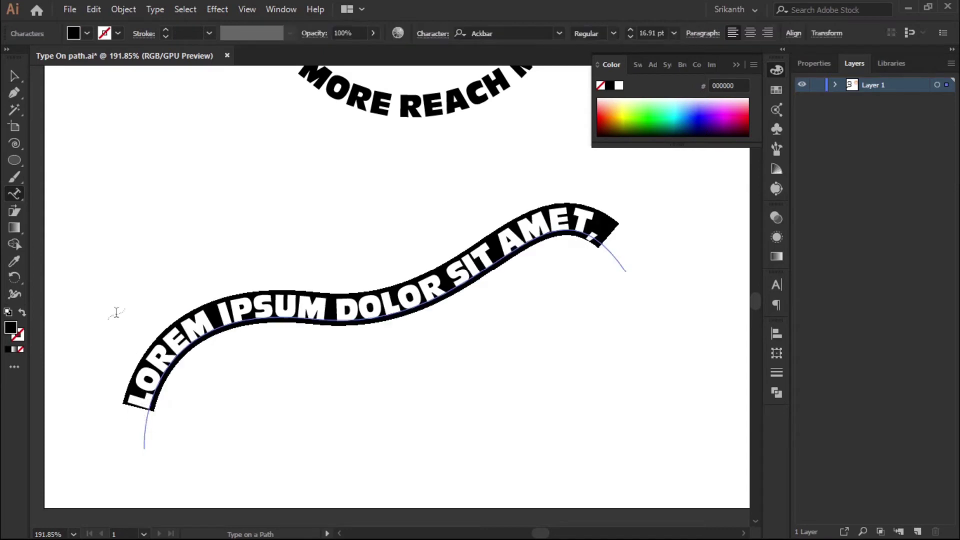
{"action": "type", "text": "DO MORE "}
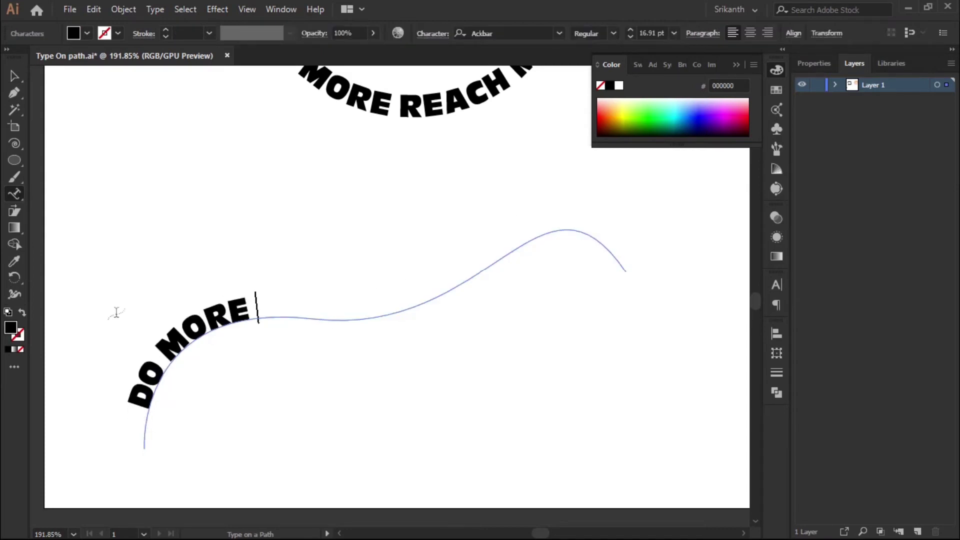
{"action": "type", "text": "REA"}
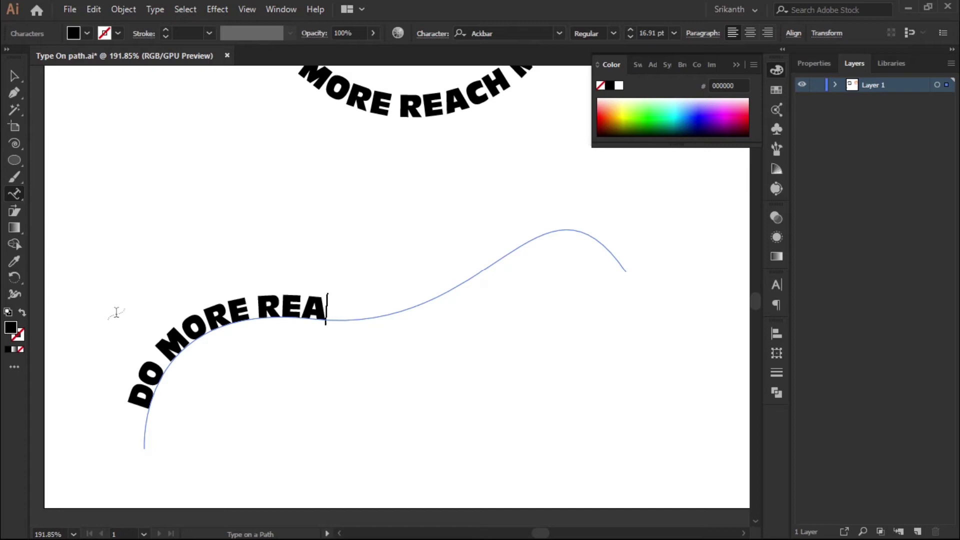
{"action": "type", "text": "CH MORE"}
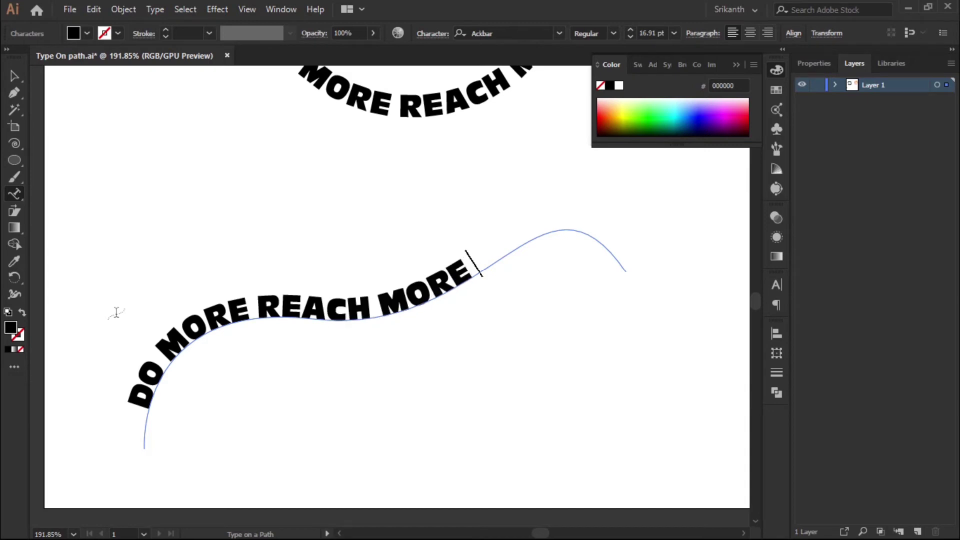
{"action": "type", "text": " I LOVE IT"}
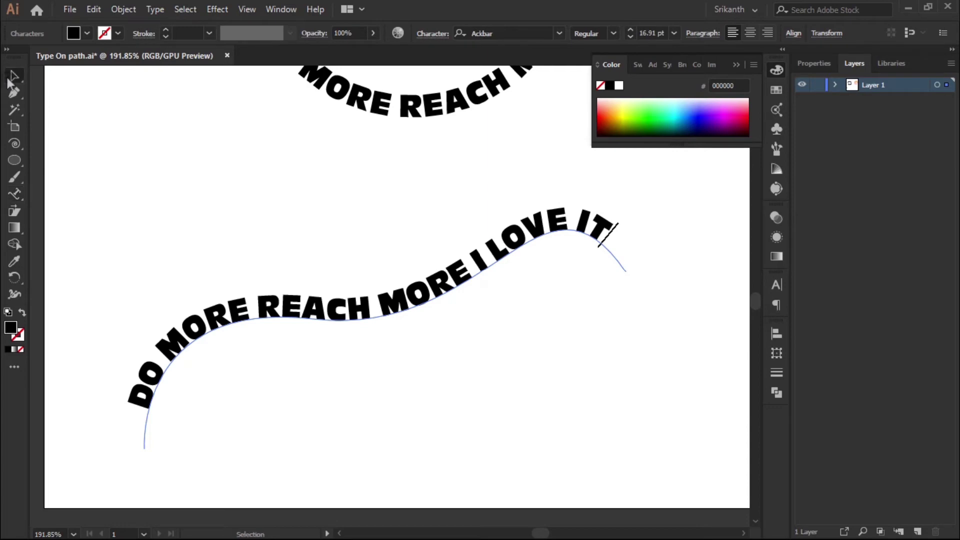
{"action": "left_click", "coordinate": [236, 169]}
Step: Color the wavy text bright green (18f500) and deselect it
{"action": "scroll", "coordinate": [237, 171], "scroll_direction": "down", "scroll_amount": 2}
{"action": "scroll", "coordinate": [237, 172], "scroll_direction": "up", "scroll_amount": 1}
{"action": "left_click_drag", "start_coordinate": [300, 294], "coordinate": [337, 306]}
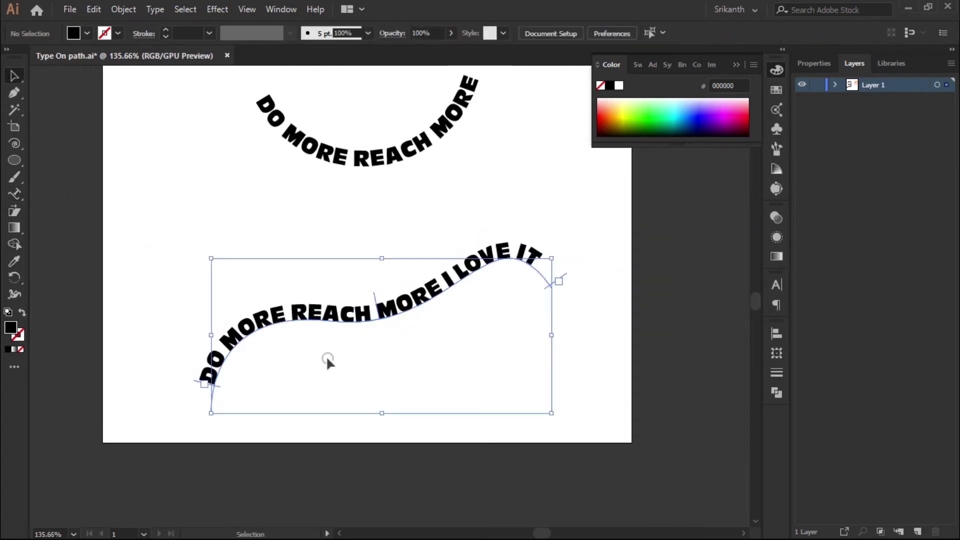
{"action": "scroll", "coordinate": [302, 321], "scroll_direction": "down", "scroll_amount": 2}
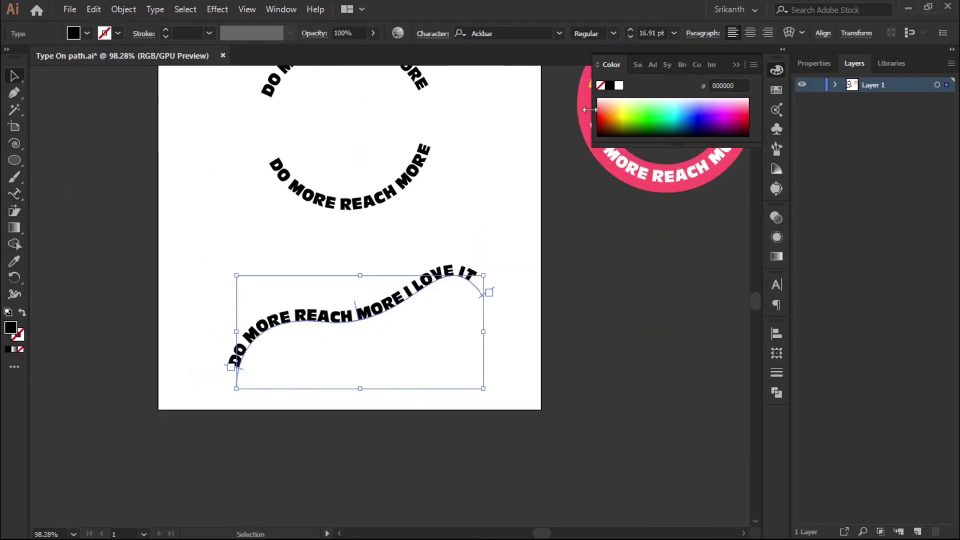
{"action": "left_click", "coordinate": [643, 113]}
{"action": "scroll", "coordinate": [304, 299], "scroll_direction": "up", "scroll_amount": 2}
{"action": "left_click", "coordinate": [444, 369]}
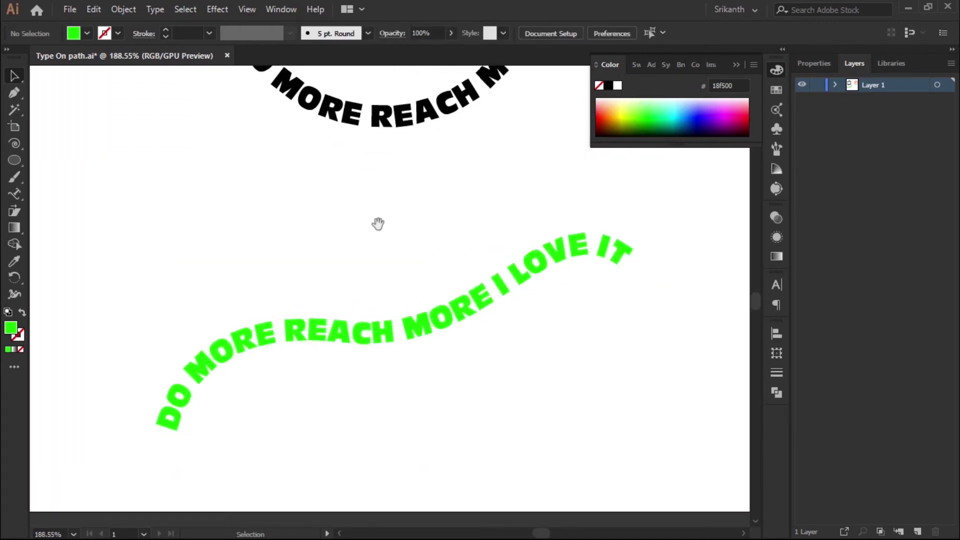
Step: Delete the green wavy text below the badge lettering
{"action": "left_click_drag", "start_coordinate": [357, 220], "coordinate": [277, 258]}
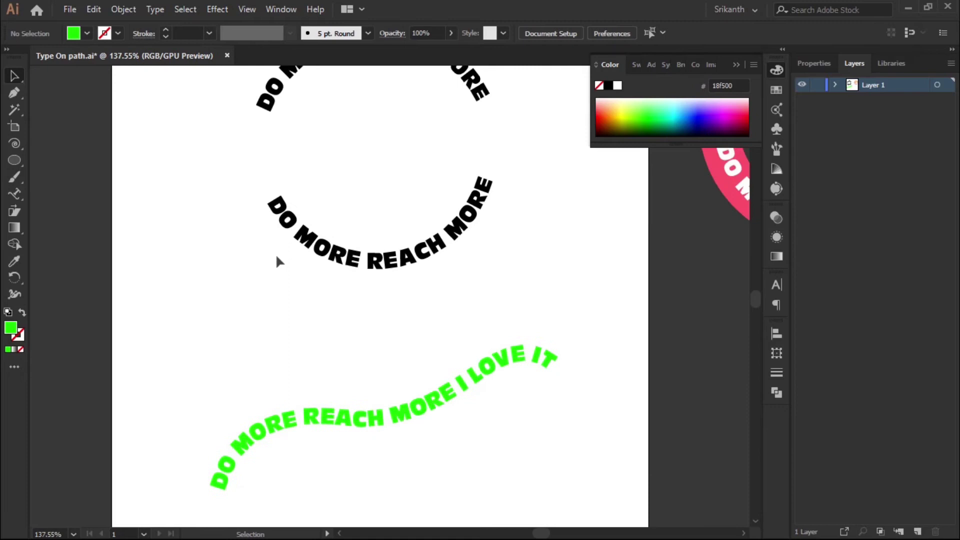
{"action": "scroll", "coordinate": [275, 253], "scroll_direction": "down", "scroll_amount": 1}
{"action": "left_click_drag", "start_coordinate": [254, 320], "coordinate": [470, 437]}
{"action": "key", "text": "Delete"}
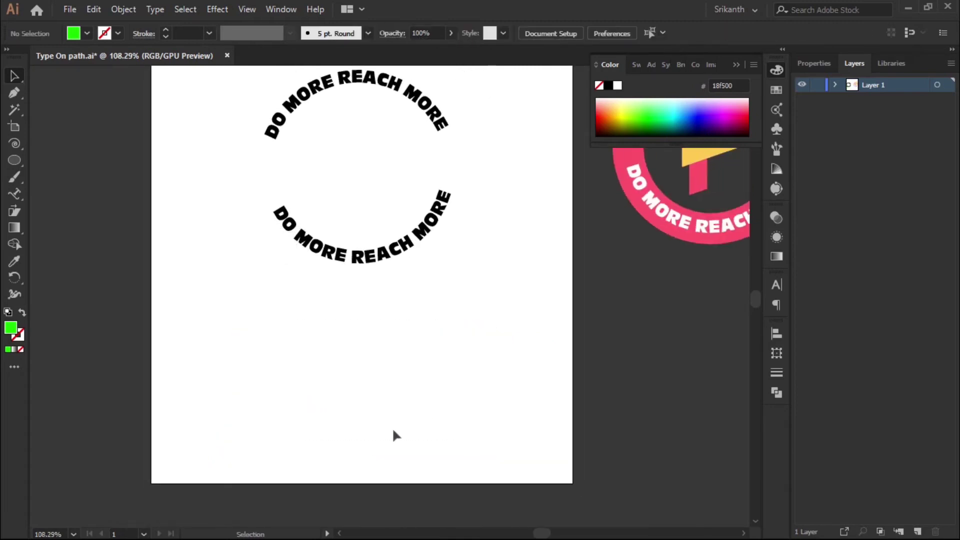
Step: Align the upper and lower text circles on their horizontal centers
{"action": "scroll", "coordinate": [296, 223], "scroll_direction": "up", "scroll_amount": 2}
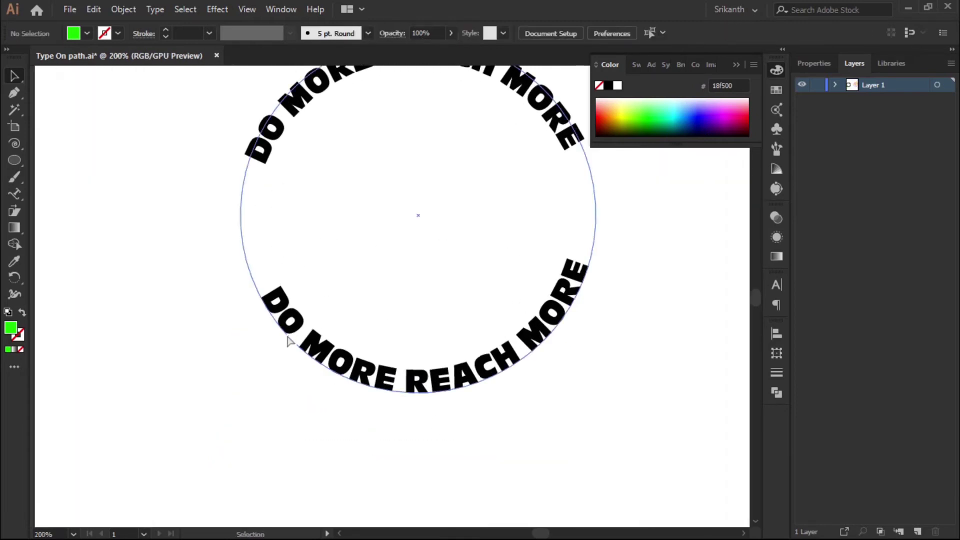
{"action": "left_click", "coordinate": [288, 322]}
{"action": "left_click", "coordinate": [269, 135], "text": "shift"}
{"action": "left_click_drag", "start_coordinate": [268, 176], "coordinate": [227, 213]}
{"action": "left_click", "coordinate": [776, 334]}
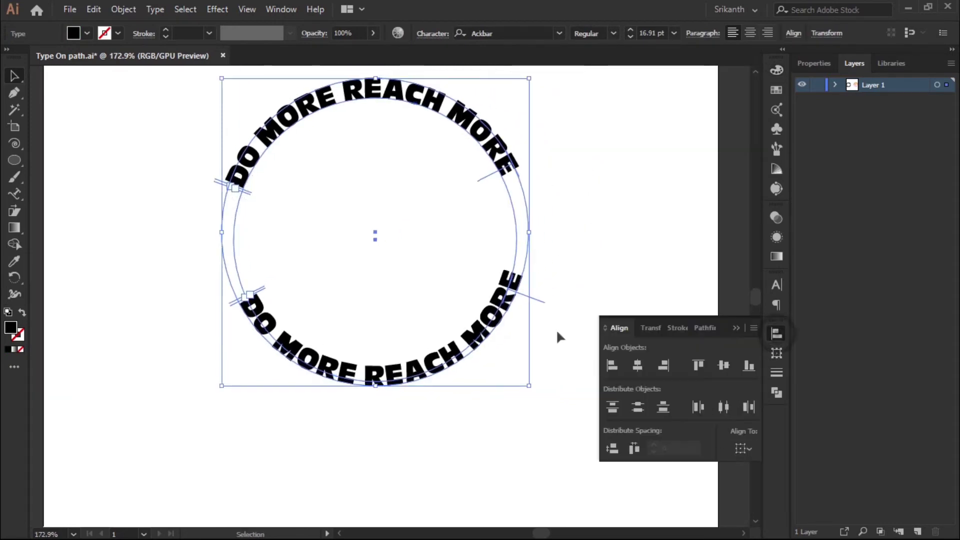
{"action": "left_click", "coordinate": [638, 366]}
{"action": "left_click", "coordinate": [572, 200]}
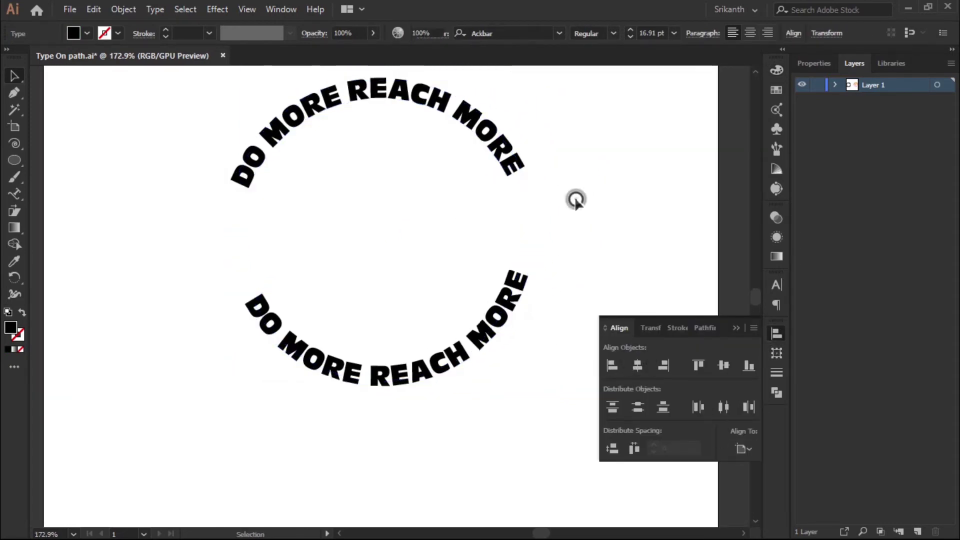
Step: Enlarge the lower text's circle slightly from its center, to a 17.35 pt type size
{"action": "left_click", "coordinate": [491, 304]}
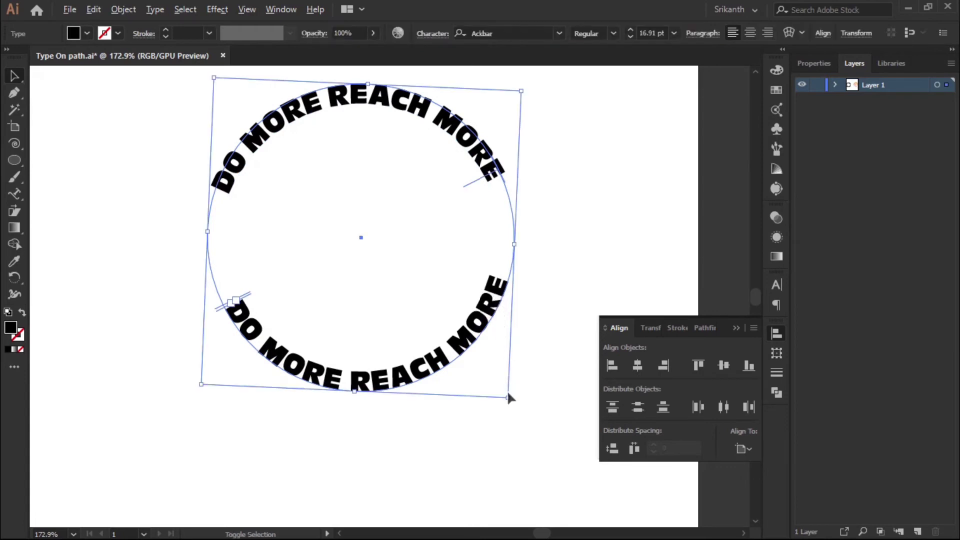
{"action": "left_click_drag", "start_coordinate": [508, 396], "coordinate": [515, 403]}
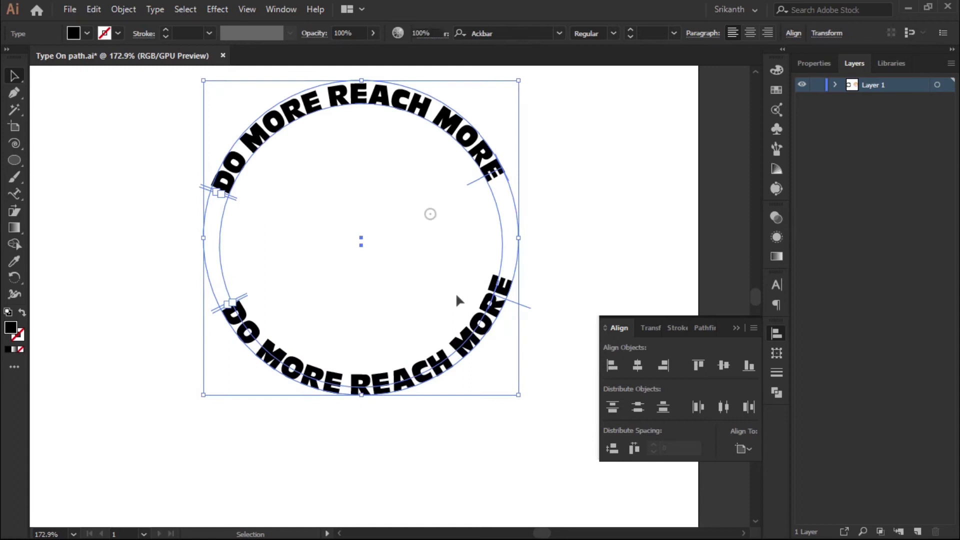
{"action": "left_click", "coordinate": [457, 303]}
Step: Match the lower text's type size to the upper text with the Eyedropper, then select both circles to compare them
{"action": "left_click", "coordinate": [472, 348]}
{"action": "left_click", "coordinate": [14, 261]}
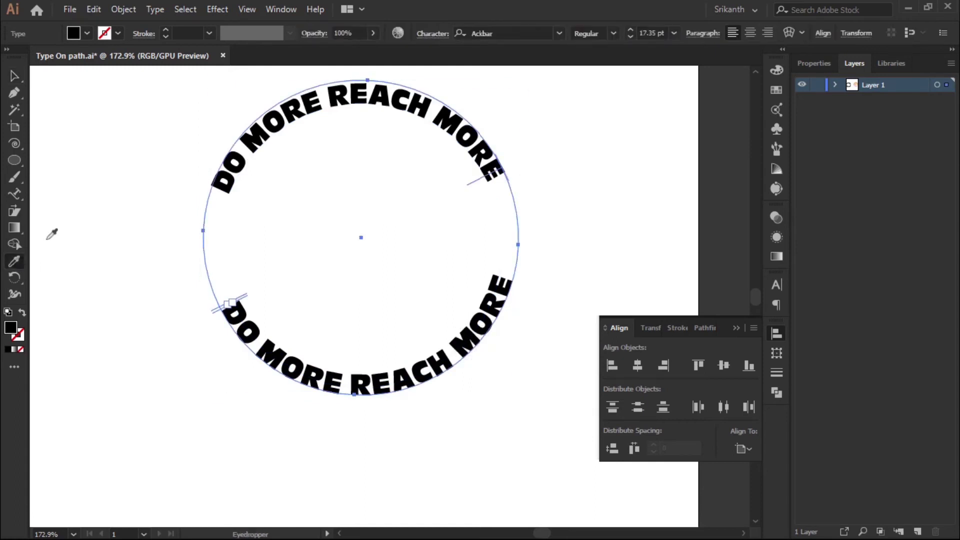
{"action": "left_click", "coordinate": [406, 88]}
{"action": "key", "text": "v"}
{"action": "left_click", "coordinate": [392, 182]}
{"action": "left_click_drag", "start_coordinate": [138, 124], "coordinate": [560, 498]}
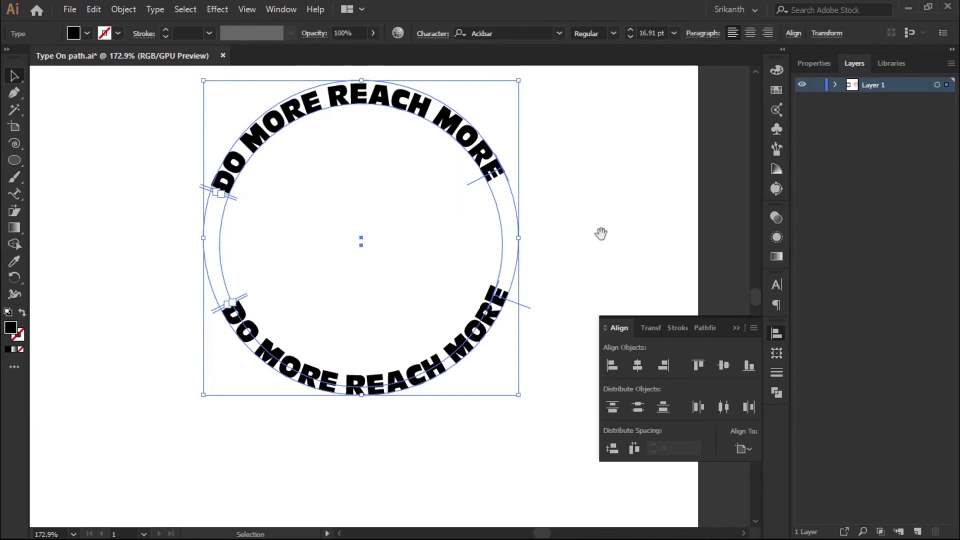
{"action": "scroll", "coordinate": [600, 232], "scroll_direction": "down", "scroll_amount": 3}
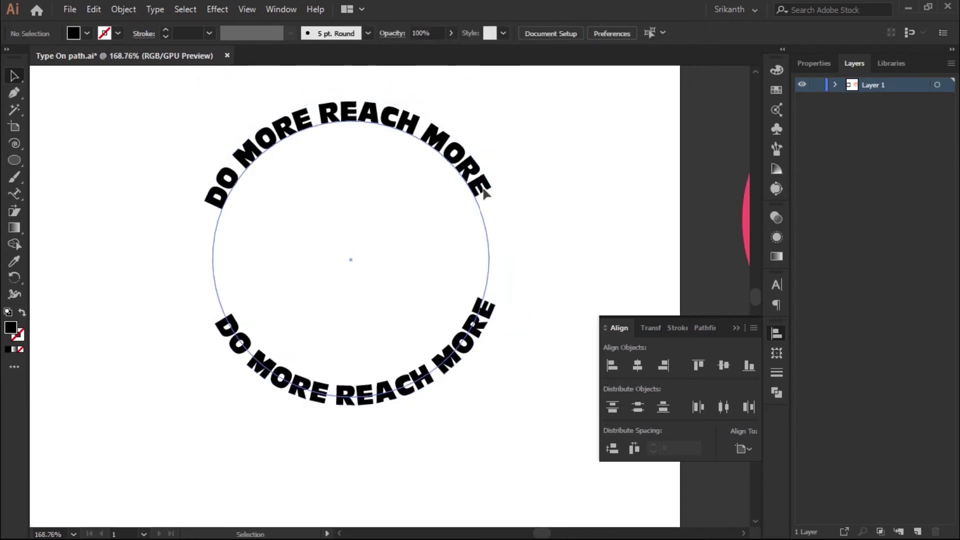
Step: Try shrinking the upper text's circle from its center to a 15.71 pt type size
{"action": "left_click", "coordinate": [487, 191]}
{"action": "mouse_move", "coordinate": [523, 165]}
{"action": "left_mouse_down"}
{"action": "mouse_move", "coordinate": [512, 168]}
{"action": "mouse_move", "coordinate": [520, 168]}
{"action": "left_mouse_up"}
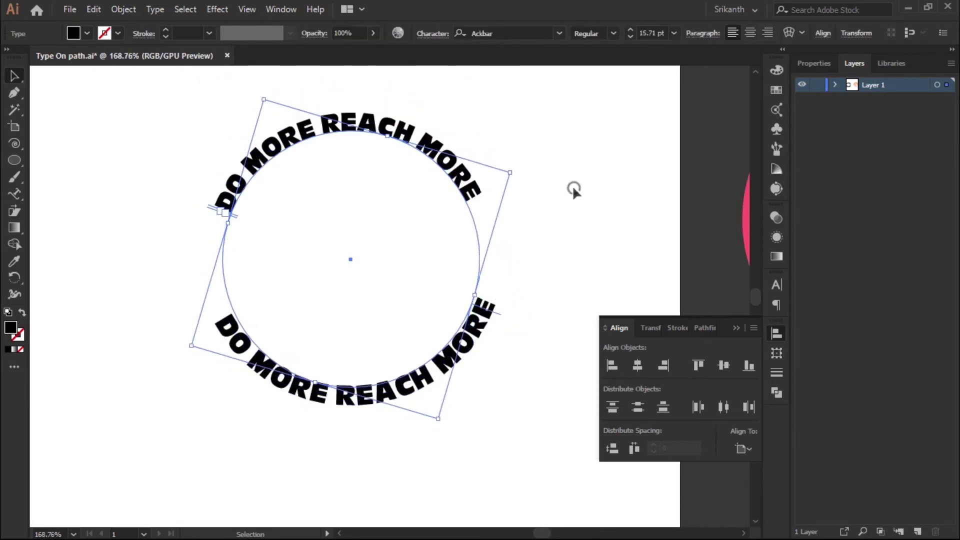
{"action": "left_click", "coordinate": [308, 248]}
{"action": "left_click", "coordinate": [569, 268]}
{"action": "key", "text": "ctrl+z"}
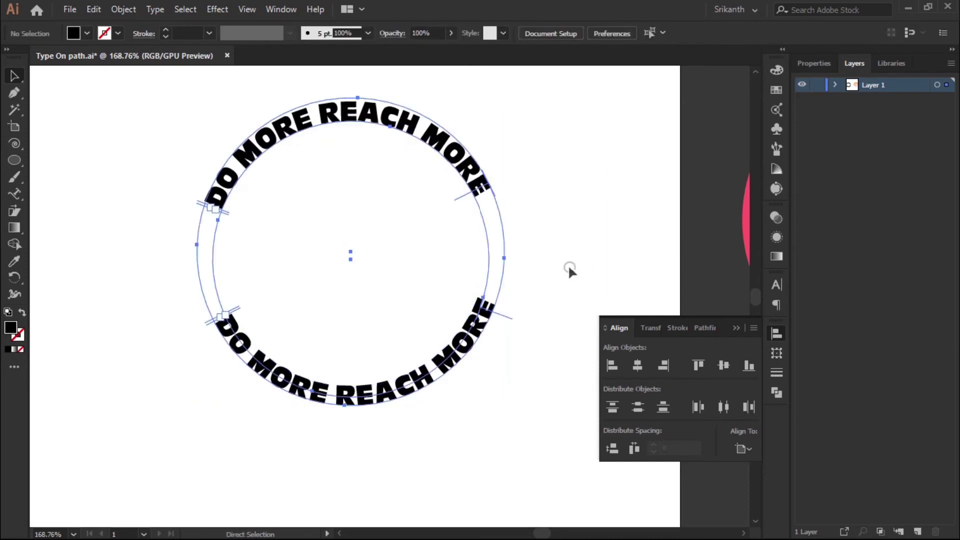
Step: Select the upper and lower text circles together and scale them down slightly as a pair
{"action": "left_click", "coordinate": [569, 268]}
{"action": "left_click_drag", "start_coordinate": [500, 275], "coordinate": [460, 270]}
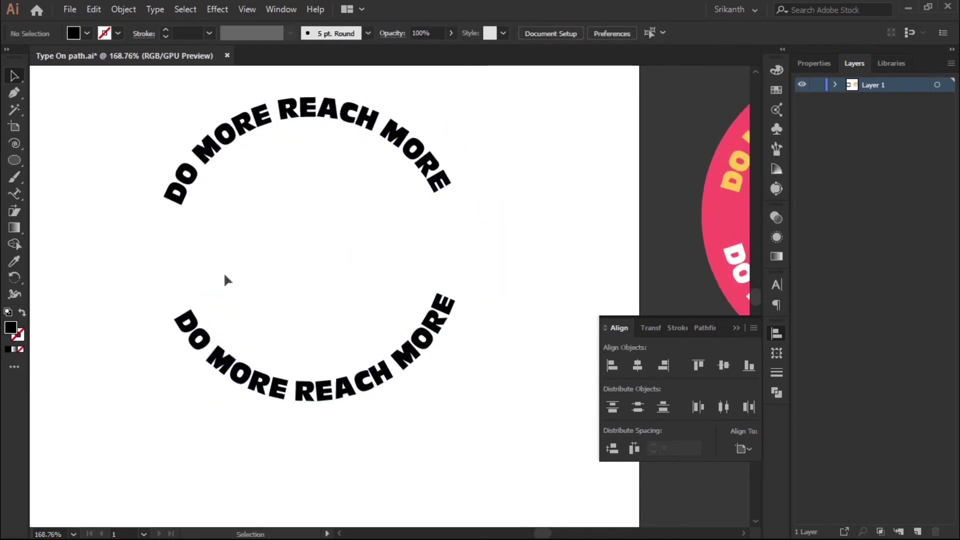
{"action": "left_click_drag", "start_coordinate": [80, 148], "coordinate": [440, 391]}
{"action": "left_click", "coordinate": [521, 380]}
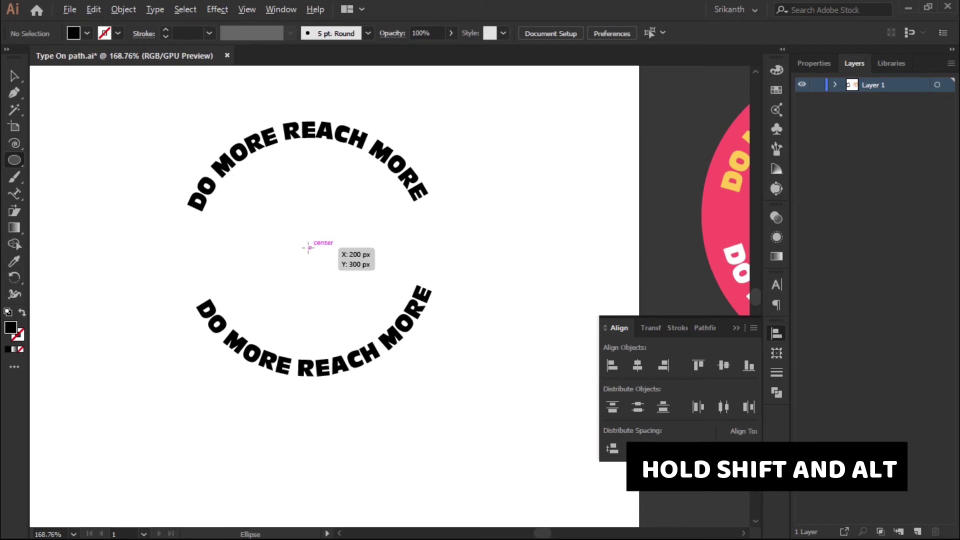
Step: Draw a circle from the badge's center at X 200 px, Y 300 px through both texts, with a black stroke and no fill
{"action": "mouse_move", "coordinate": [310, 247]}
{"action": "left_mouse_down"}
{"action": "mouse_move", "coordinate": [388, 330]}
{"action": "mouse_move", "coordinate": [402, 371]}
{"action": "left_mouse_up"}
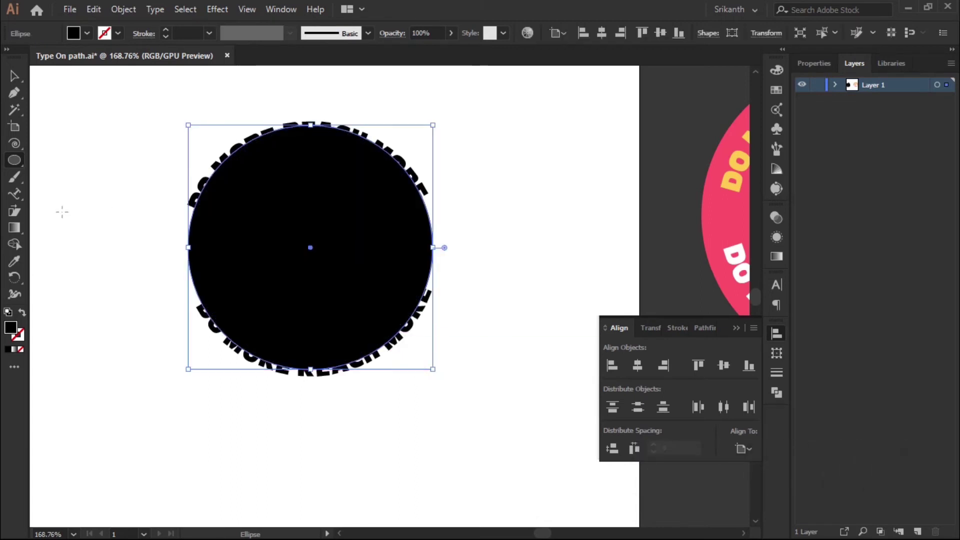
{"action": "left_click", "coordinate": [25, 312]}
{"action": "key", "text": "v"}
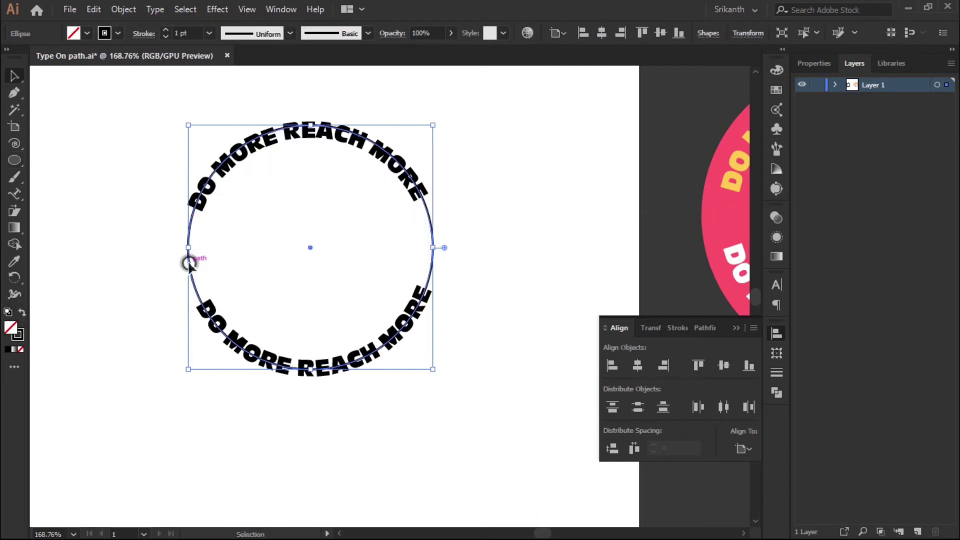
Step: Send the new circle to the back, behind both texts
{"action": "right_click", "coordinate": [189, 264]}
{"action": "mouse_move", "coordinate": [236, 451]}
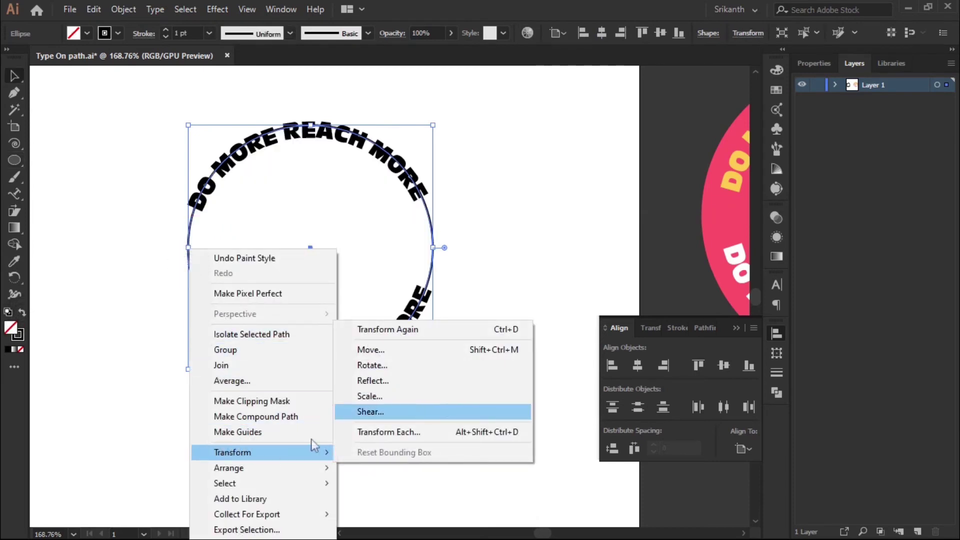
{"action": "left_click", "coordinate": [285, 467]}
{"action": "left_click", "coordinate": [406, 448]}
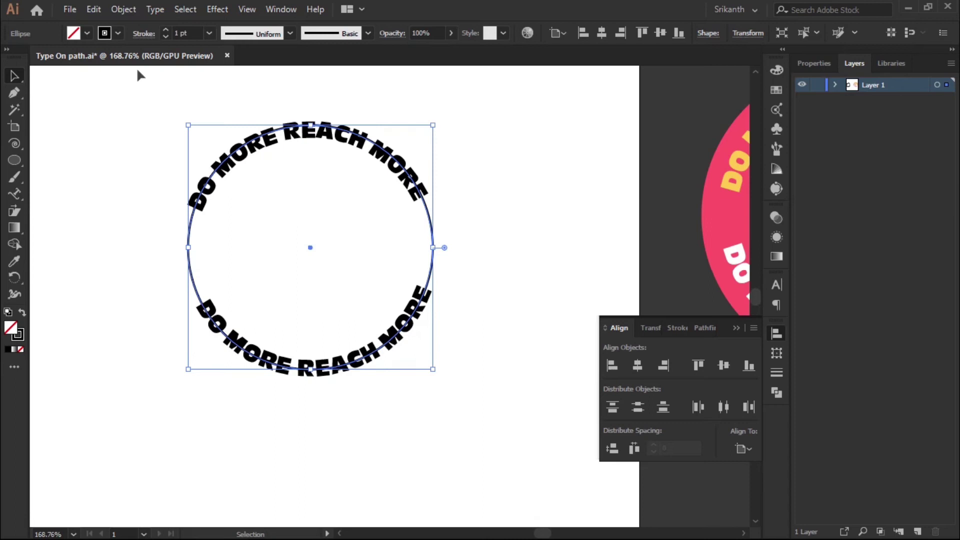
Step: Set the circle's stroke weight to 20 pt and its stroke color to green #00d1a9
{"action": "type", "text": "20"}
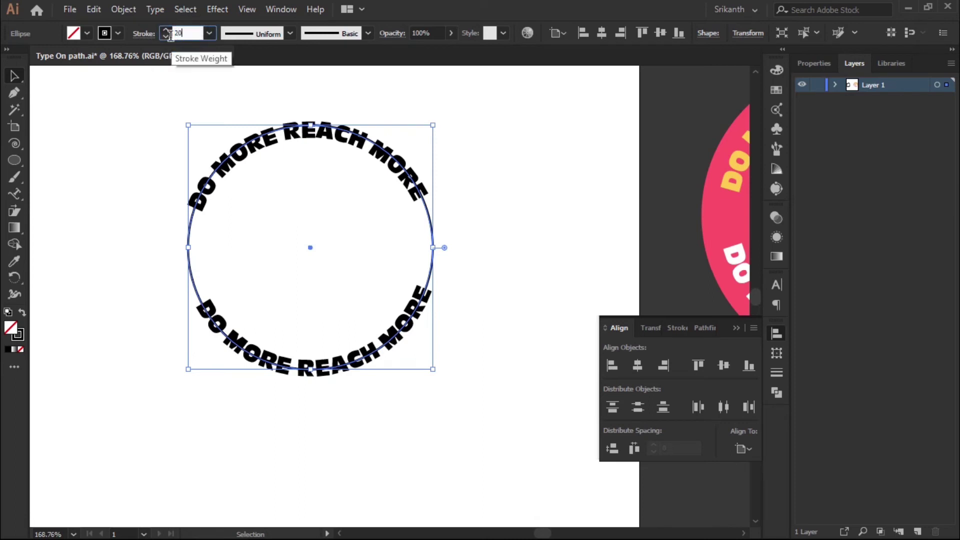
{"action": "key", "text": "Return"}
{"action": "left_click", "coordinate": [18, 336]}
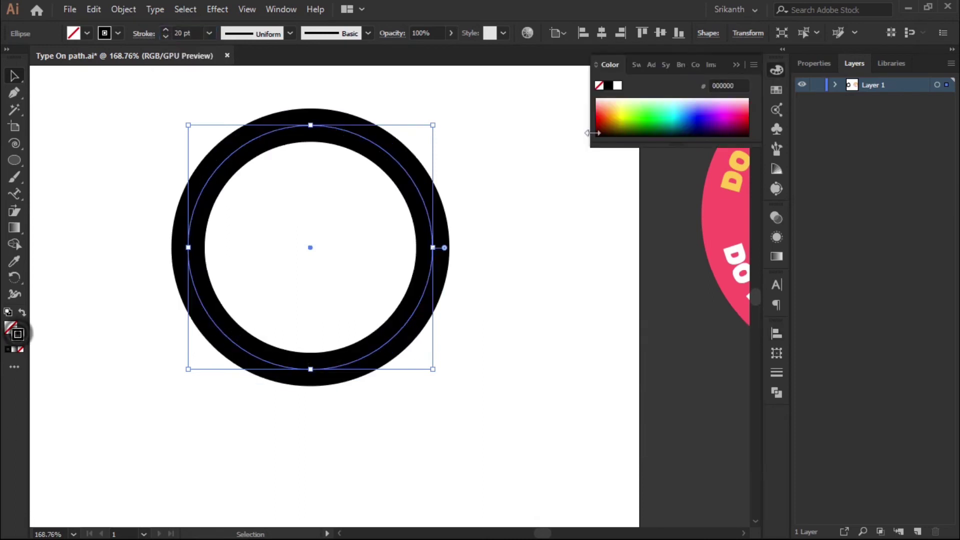
{"action": "left_click", "coordinate": [666, 120]}
{"action": "left_click_drag", "start_coordinate": [590, 240], "coordinate": [509, 260]}
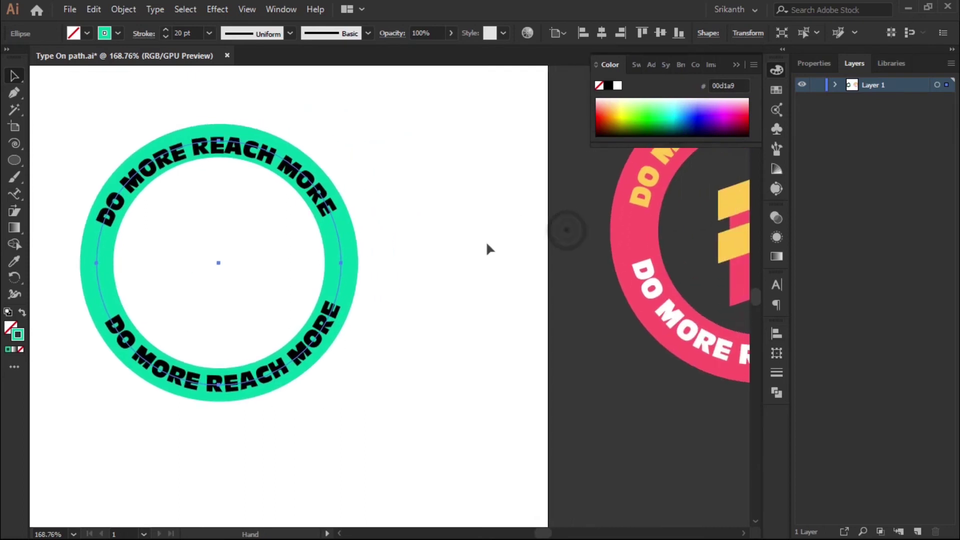
{"action": "left_click_drag", "start_coordinate": [420, 257], "coordinate": [441, 257]}
{"action": "left_click_drag", "start_coordinate": [263, 212], "coordinate": [284, 228]}
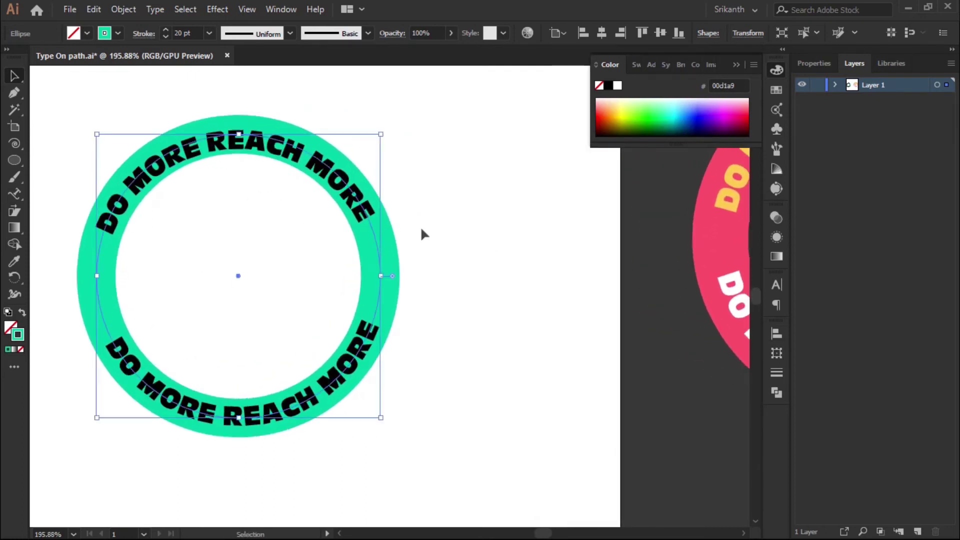
Step: Try matching the upper text's type size to the lower text at 14.44 pt with the Eyedropper
{"action": "left_click", "coordinate": [422, 233]}
{"action": "left_click_drag", "start_coordinate": [379, 220], "coordinate": [465, 196]}
{"action": "left_click", "coordinate": [334, 156]}
{"action": "key", "text": "i"}
{"action": "key", "text": "v"}
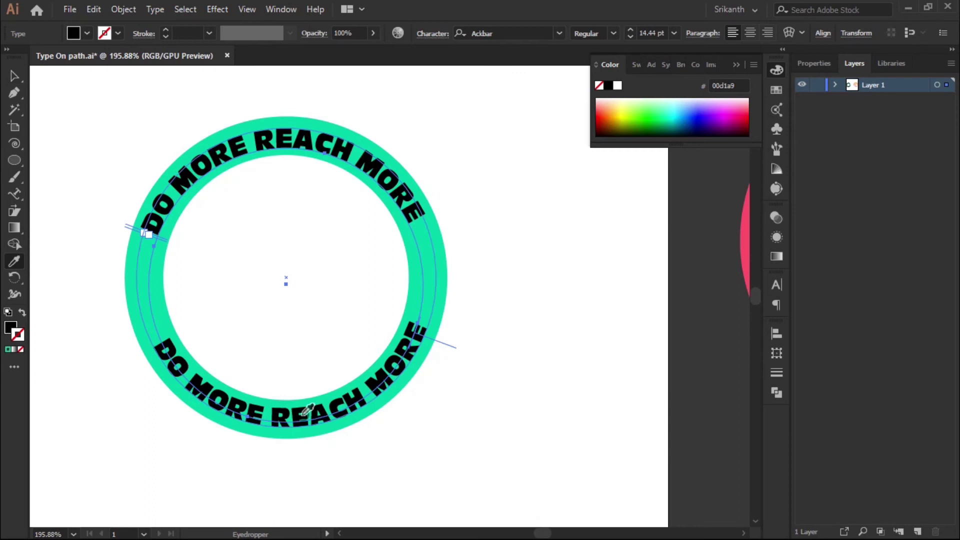
{"action": "key", "text": "ctrl+z"}
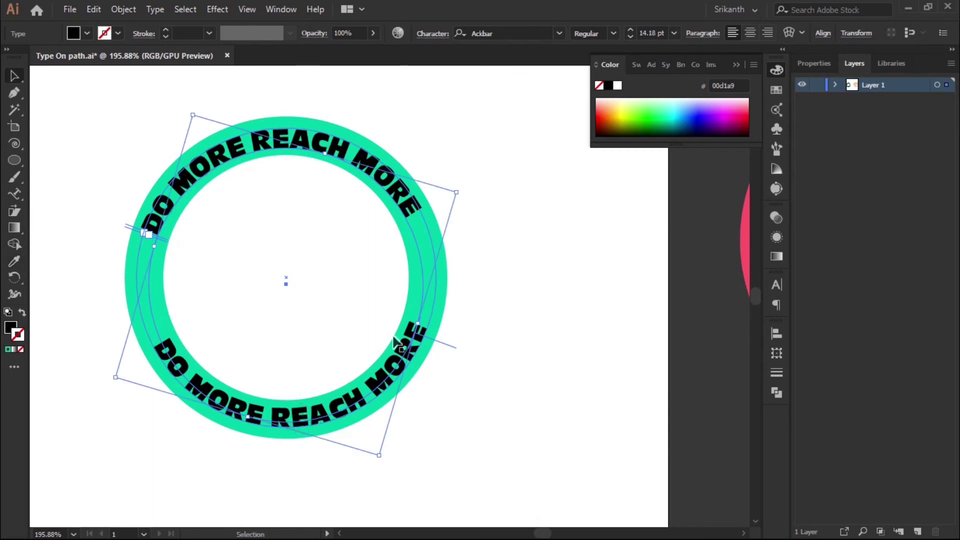
Step: Select the upper and lower texts together and give them a white fill without any stroke
{"action": "left_click", "coordinate": [383, 384], "text": "shift"}
{"action": "left_click", "coordinate": [456, 364]}
{"action": "left_click", "coordinate": [391, 357]}
{"action": "left_click", "coordinate": [385, 176], "text": "shift"}
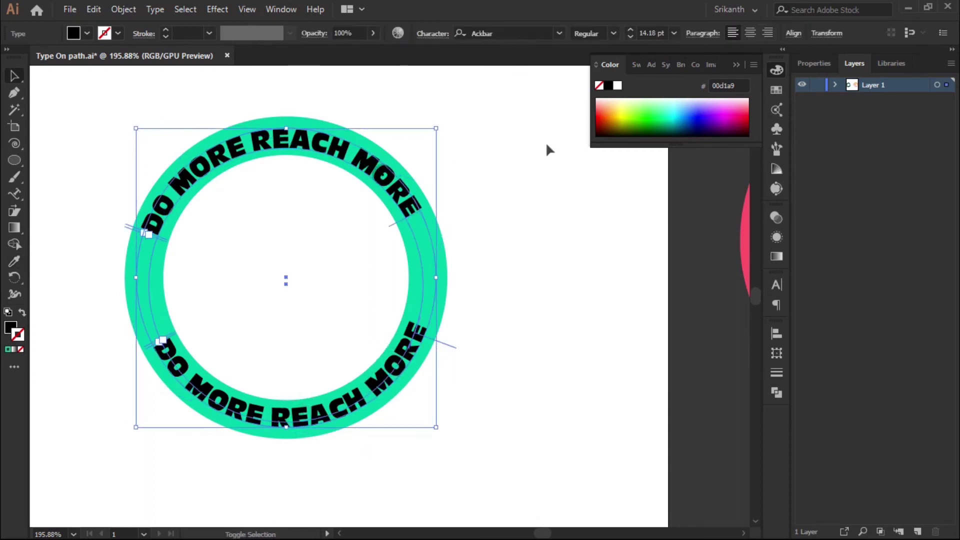
{"action": "left_click", "coordinate": [523, 289]}
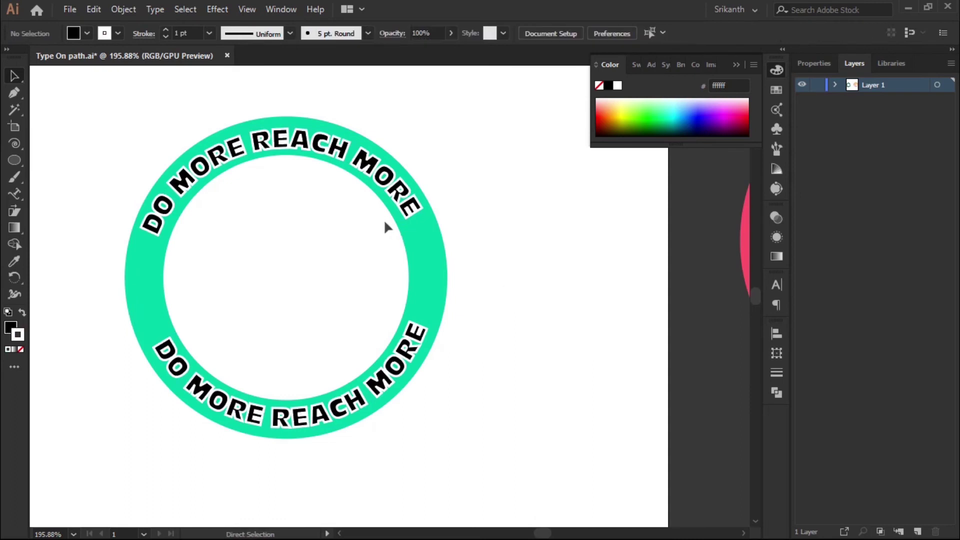
{"action": "key", "text": "ctrl+z"}
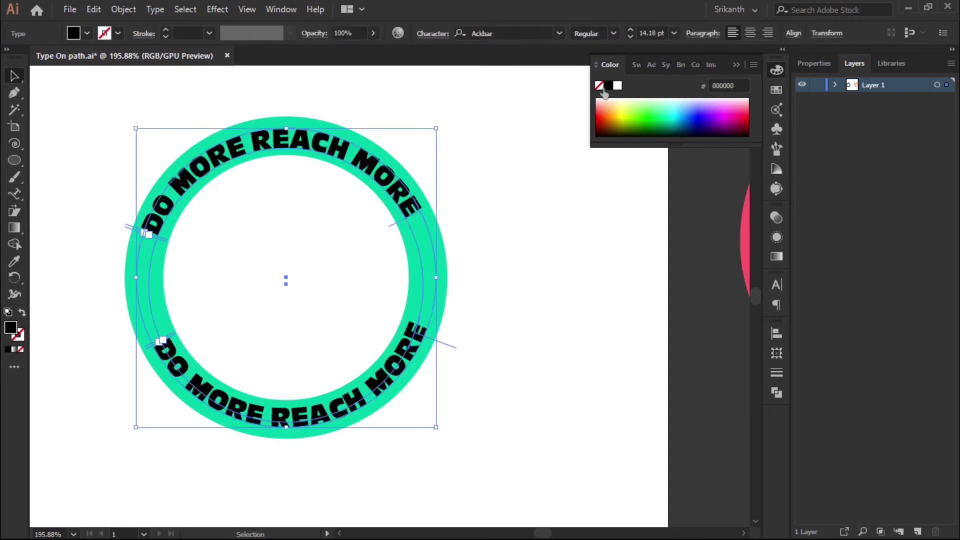
{"action": "left_click", "coordinate": [618, 85]}
{"action": "left_click", "coordinate": [492, 229]}
Step: Ungroup the pink reference badge beside the artboard so that its F emblem can be moved separately
{"action": "key", "text": "ctrl+space"}
{"action": "left_click_drag", "start_coordinate": [468, 250], "coordinate": [389, 221]}
{"action": "left_click_drag", "start_coordinate": [434, 355], "coordinate": [364, 335]}
{"action": "left_click", "coordinate": [323, 245]}
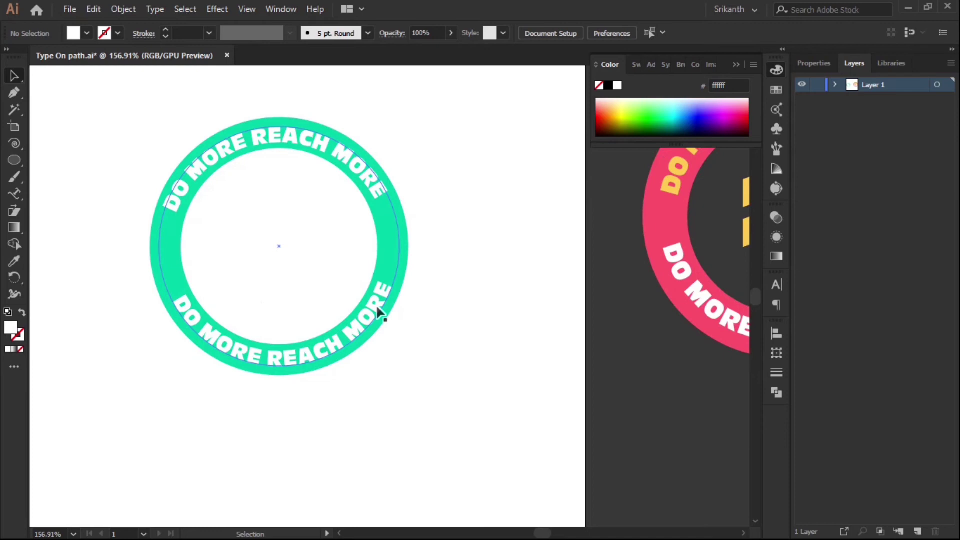
{"action": "left_click_drag", "start_coordinate": [317, 242], "coordinate": [290, 247]}
{"action": "left_click_drag", "start_coordinate": [387, 260], "coordinate": [365, 259]}
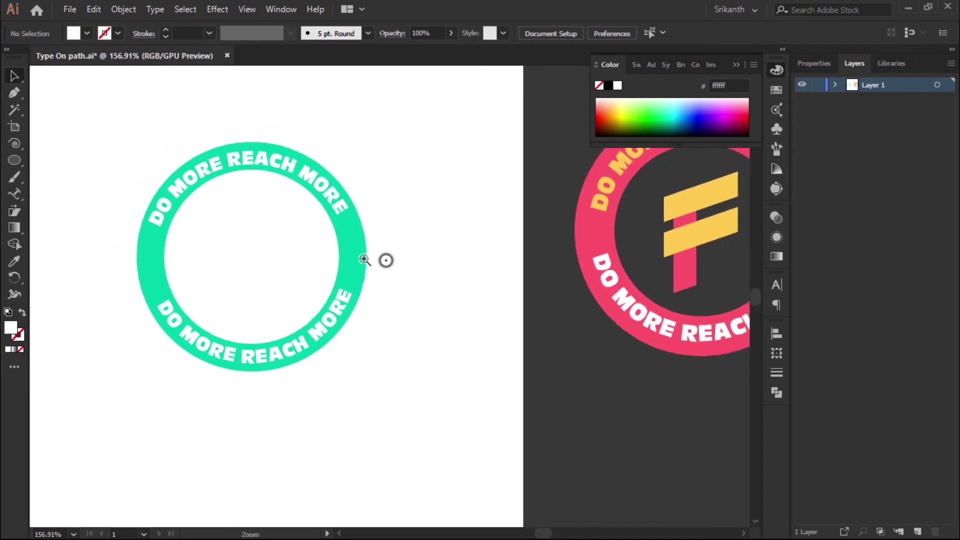
{"action": "left_click", "coordinate": [681, 239]}
{"action": "right_click", "coordinate": [680, 239]}
{"action": "left_click", "coordinate": [720, 362]}
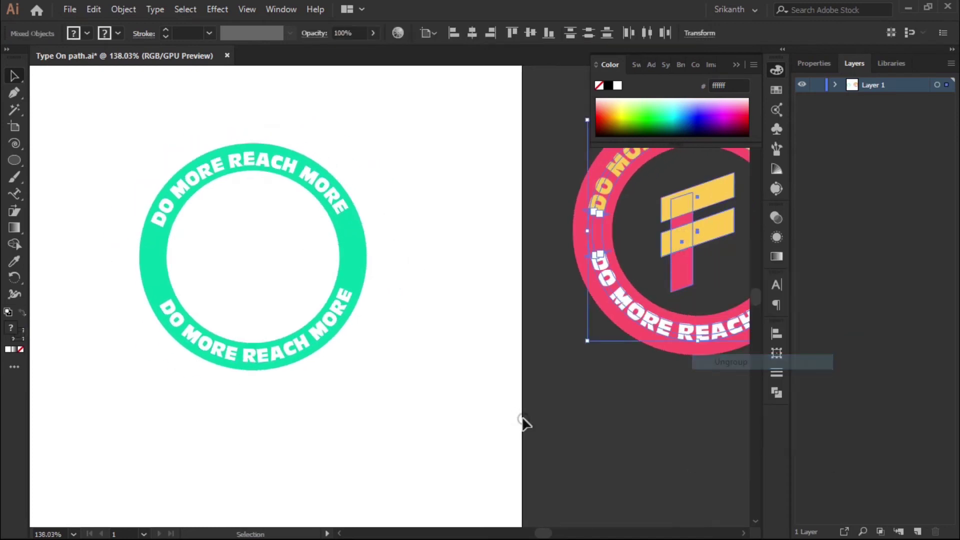
{"action": "left_click", "coordinate": [524, 423]}
Step: Move the F emblem from the pink badge into the center of the green ring and scale it down slightly
{"action": "left_click_drag", "start_coordinate": [677, 233], "coordinate": [235, 259]}
{"action": "left_click_drag", "start_coordinate": [287, 195], "coordinate": [283, 207]}
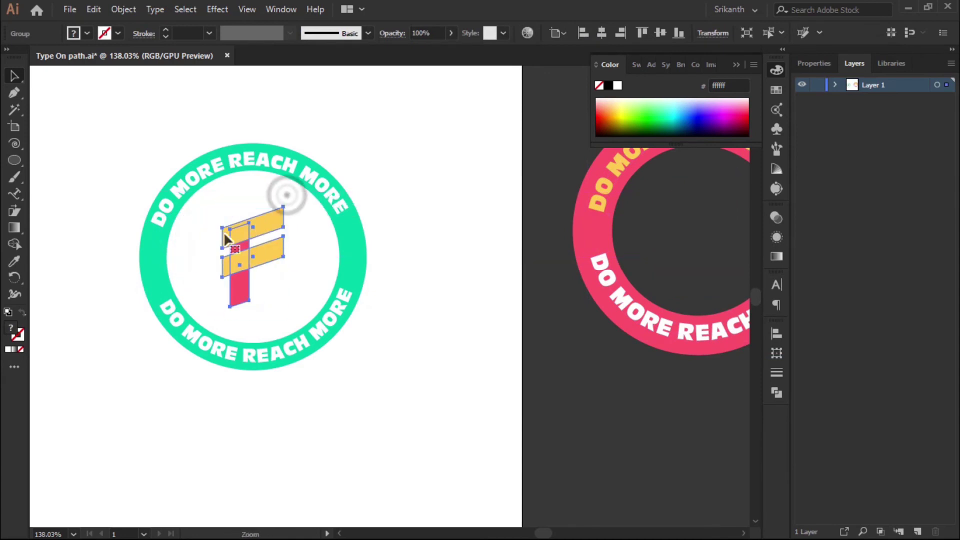
{"action": "left_click", "coordinate": [226, 237]}
{"action": "left_click", "coordinate": [367, 315]}
{"action": "left_click", "coordinate": [279, 255]}
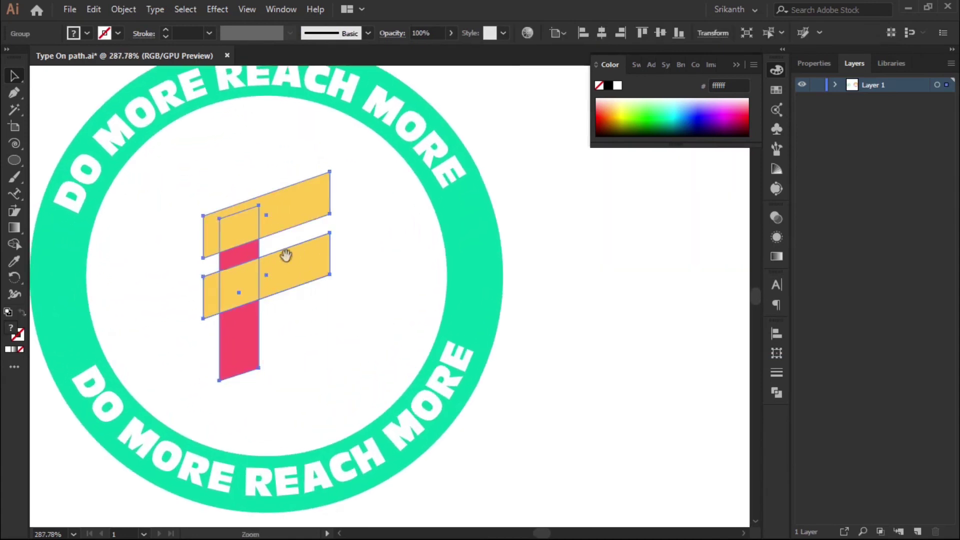
{"action": "scroll", "coordinate": [286, 256], "scroll_direction": "down", "scroll_amount": 1}
{"action": "scroll", "coordinate": [332, 313], "scroll_direction": "up", "scroll_amount": 1}
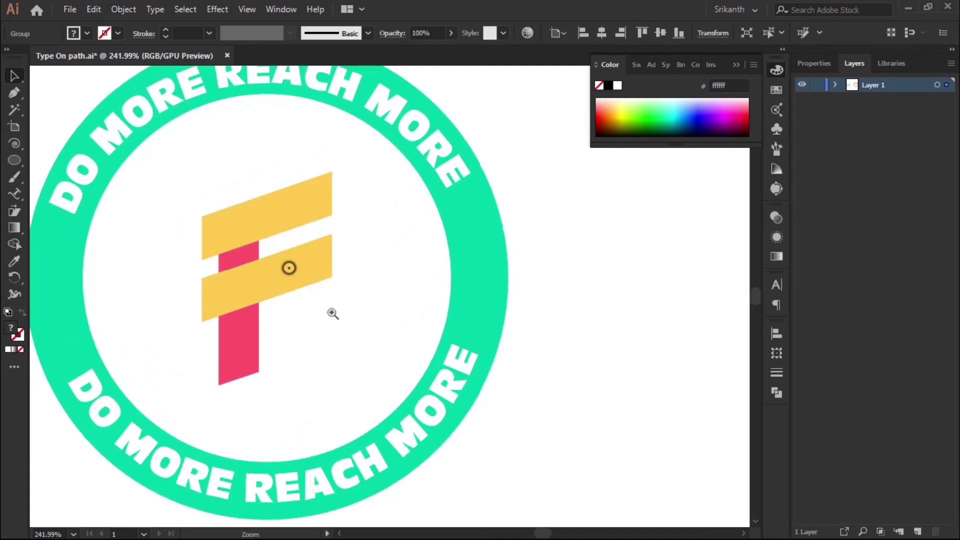
Step: Ungroup the F emblem and recolor its two slanted yellow bars with the ring's green using the Eyedropper
{"action": "right_click", "coordinate": [311, 276]}
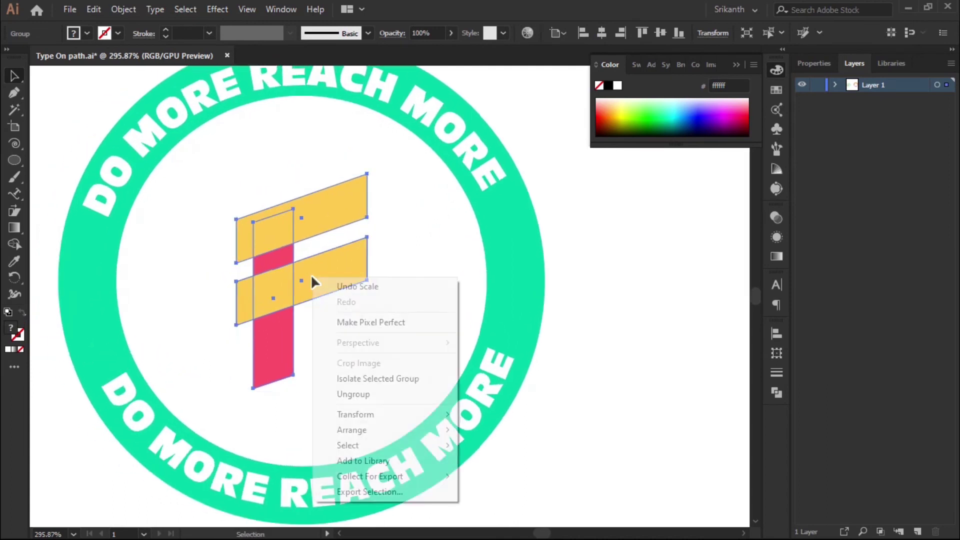
{"action": "left_click", "coordinate": [352, 394]}
{"action": "left_click", "coordinate": [375, 392]}
{"action": "left_click", "coordinate": [325, 208]}
{"action": "left_click", "coordinate": [326, 264], "text": "shift"}
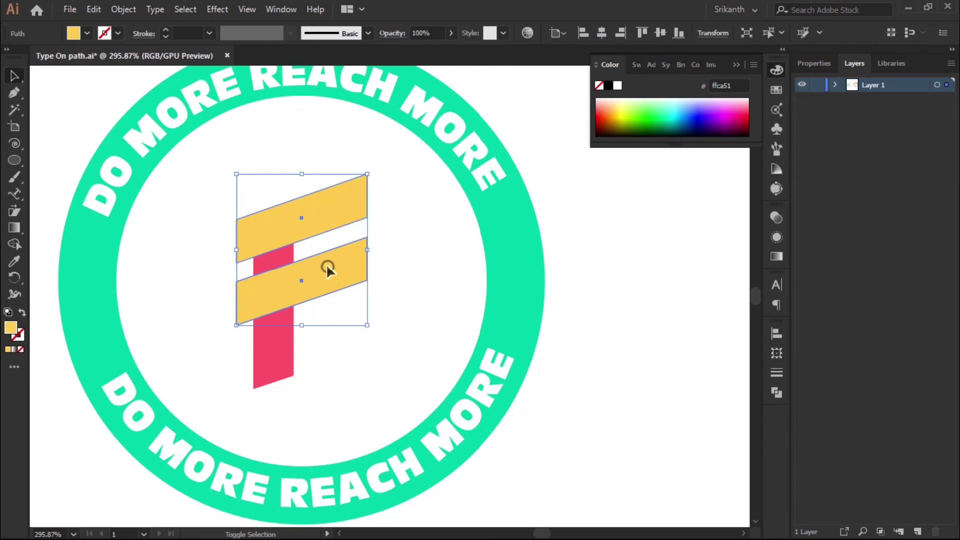
{"action": "left_click", "coordinate": [14, 262]}
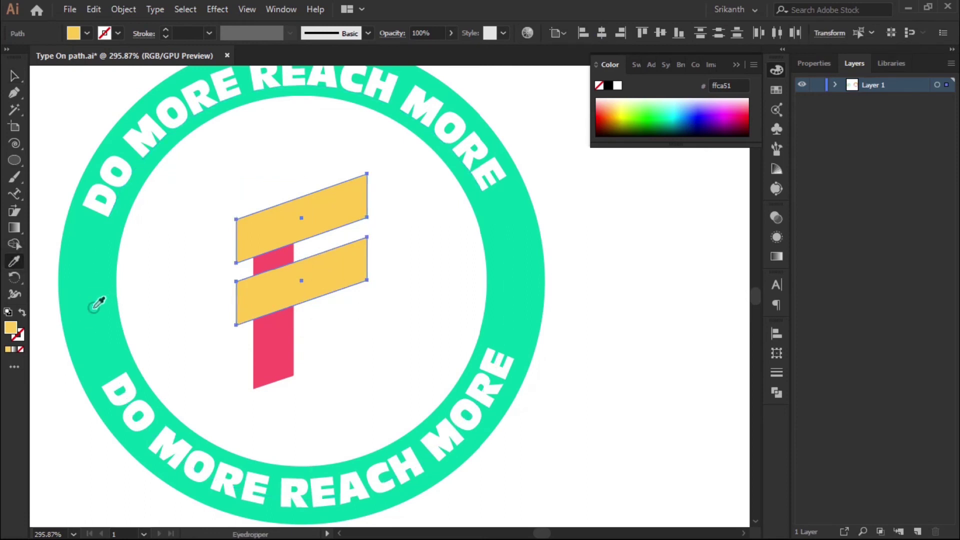
{"action": "left_click", "coordinate": [93, 306]}
{"action": "key", "text": "v"}
Step: Recolor the F emblem's pink vertical stem to yellow #dbff1b
{"action": "left_click", "coordinate": [258, 350]}
{"action": "left_click_drag", "start_coordinate": [399, 224], "coordinate": [350, 226]}
{"action": "left_click_drag", "start_coordinate": [705, 103], "coordinate": [626, 108]}
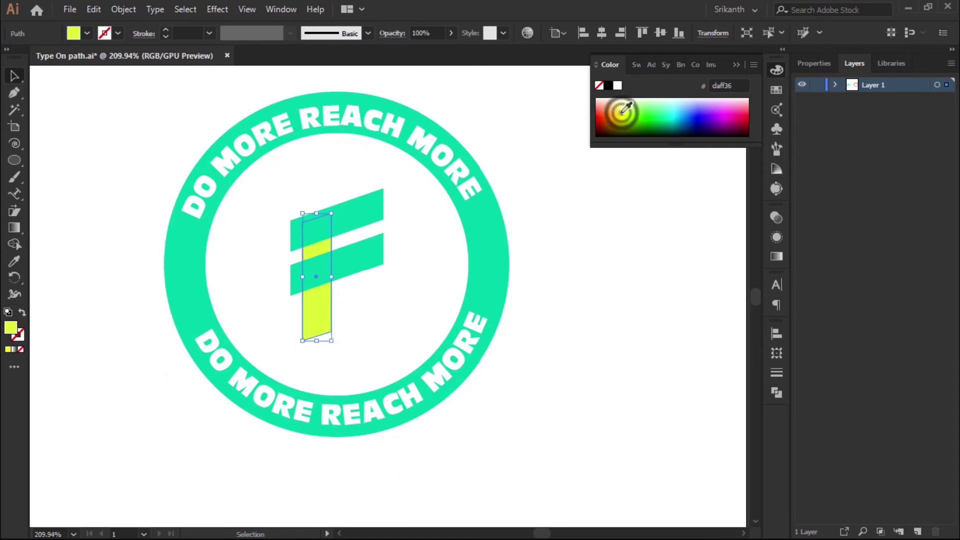
{"action": "left_click", "coordinate": [618, 112]}
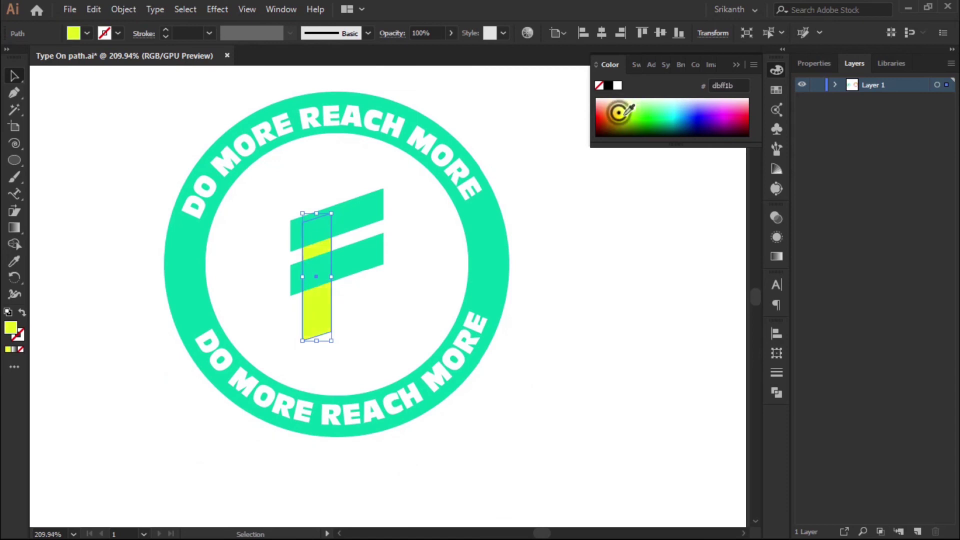
Step: Recolor the upper DO MORE REACH MORE text with the F stem's yellow using the Eyedropper
{"action": "left_click", "coordinate": [614, 270]}
{"action": "left_click_drag", "start_coordinate": [478, 225], "coordinate": [370, 257]}
{"action": "left_click_drag", "start_coordinate": [488, 270], "coordinate": [435, 254]}
{"action": "left_click", "coordinate": [436, 255]}
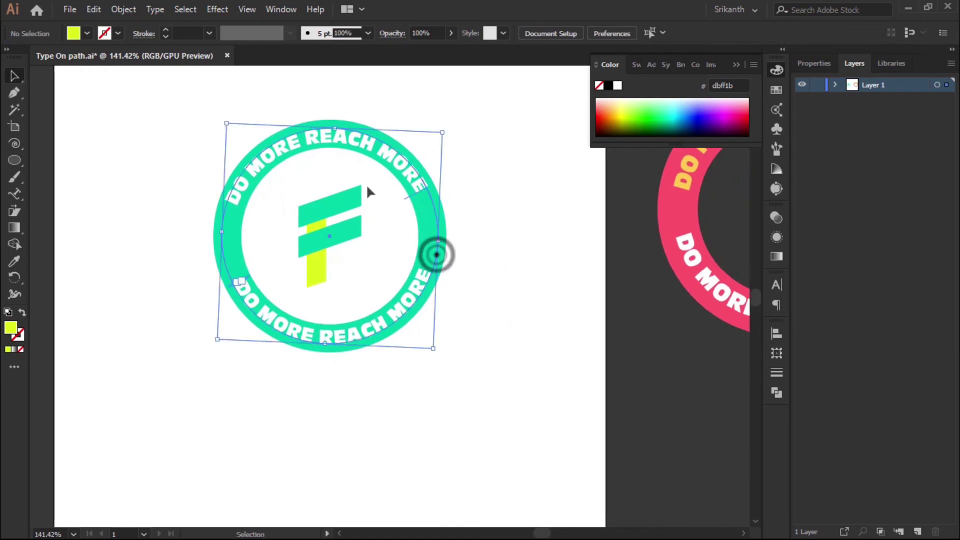
{"action": "left_click", "coordinate": [386, 158]}
{"action": "left_click", "coordinate": [14, 264]}
{"action": "left_click", "coordinate": [315, 276]}
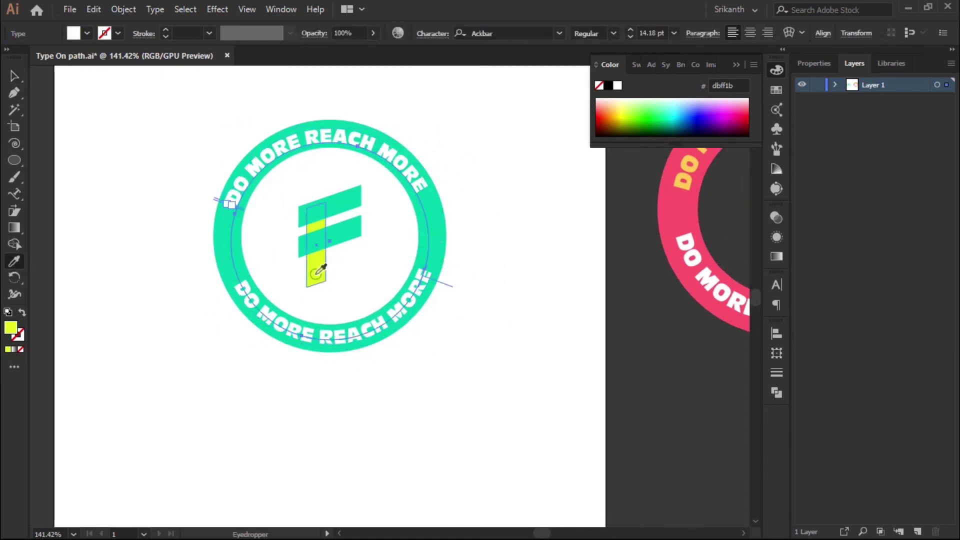
{"action": "key", "text": "v"}
{"action": "left_click", "coordinate": [488, 262]}
Step: Examine the recolored badge up close and alongside the pink reference badge
{"action": "left_click_drag", "start_coordinate": [361, 145], "coordinate": [375, 165]}
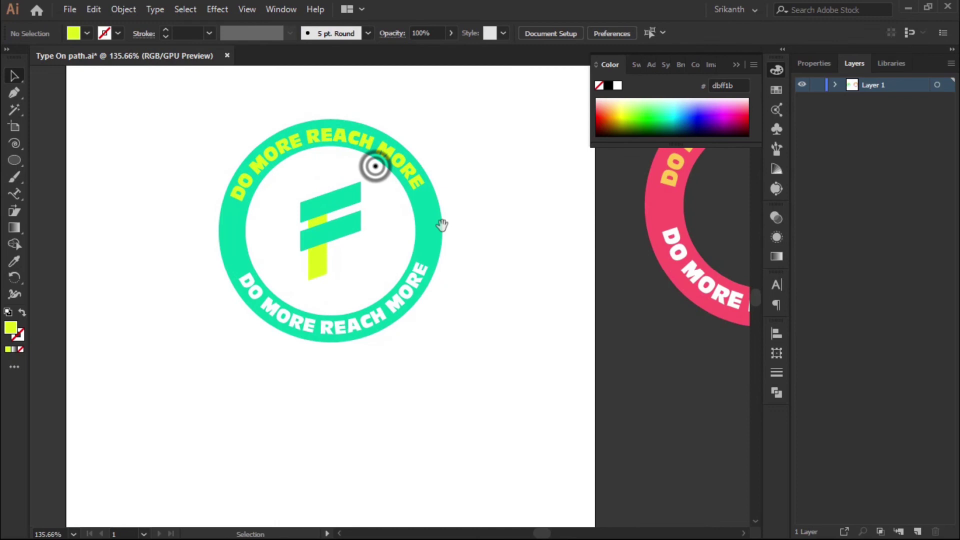
{"action": "left_click_drag", "start_coordinate": [442, 225], "coordinate": [442, 276]}
{"action": "left_click_drag", "start_coordinate": [380, 232], "coordinate": [476, 269]}
{"action": "key", "text": "v"}
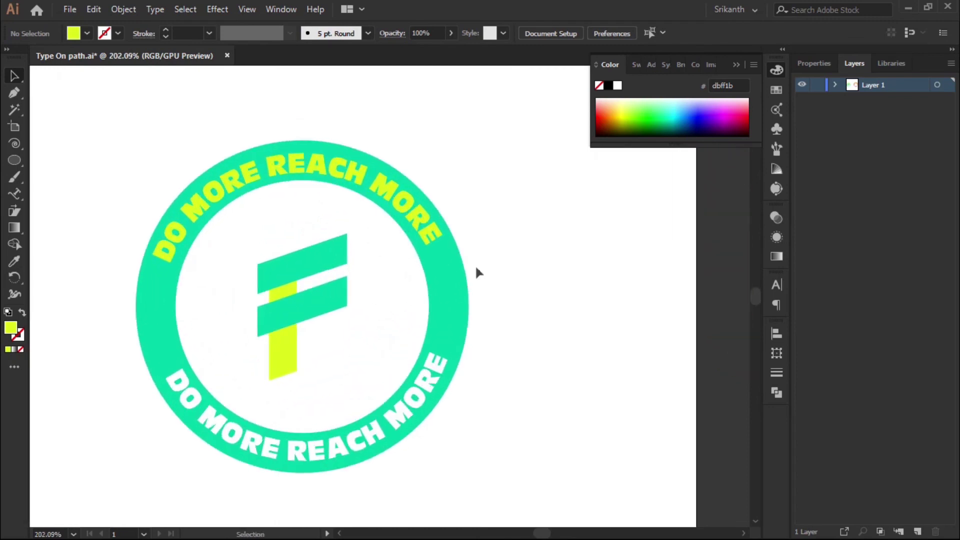
{"action": "scroll", "coordinate": [476, 270], "scroll_direction": "down", "scroll_amount": 3}
{"action": "key", "text": "ctrl+0"}
{"action": "key", "text": "z"}
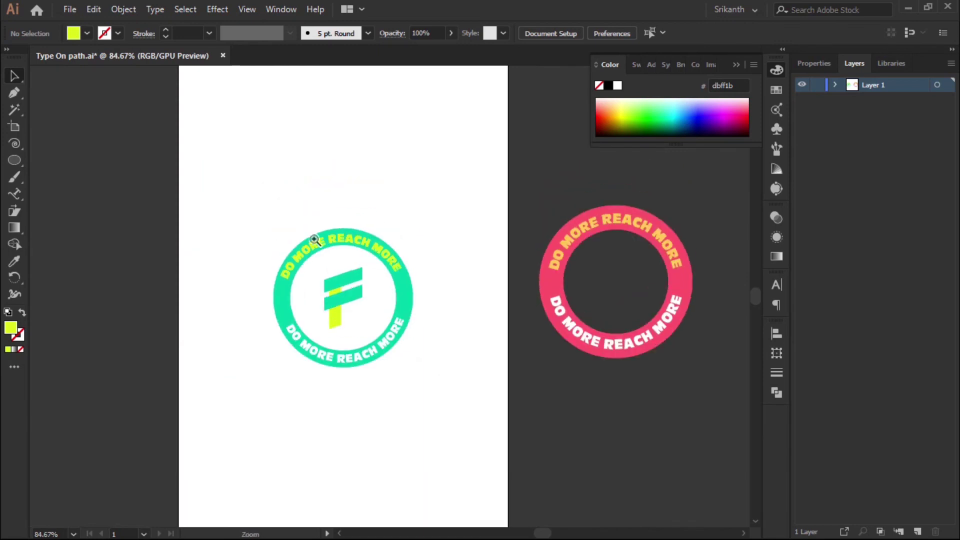
Step: Try to start text with the Type on a Path tool on a blank area of the artboard
{"action": "left_click_drag", "start_coordinate": [361, 251], "coordinate": [571, 316]}
{"action": "scroll", "coordinate": [391, 224], "scroll_direction": "up", "scroll_amount": 4}
{"action": "left_click_drag", "start_coordinate": [384, 219], "coordinate": [418, 446]}
{"action": "left_click_drag", "start_coordinate": [329, 256], "coordinate": [271, 310]}
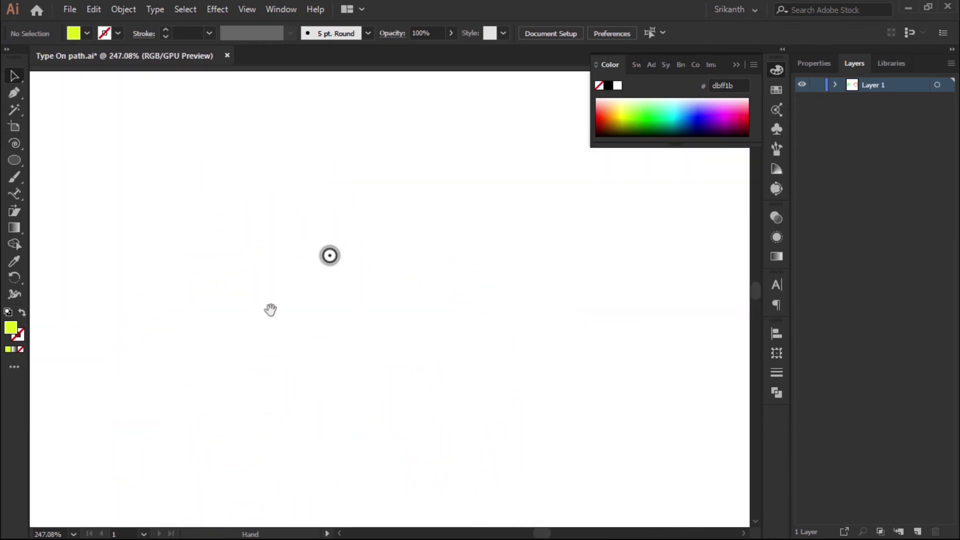
{"action": "key", "text": "v"}
{"action": "left_click", "coordinate": [16, 192]}
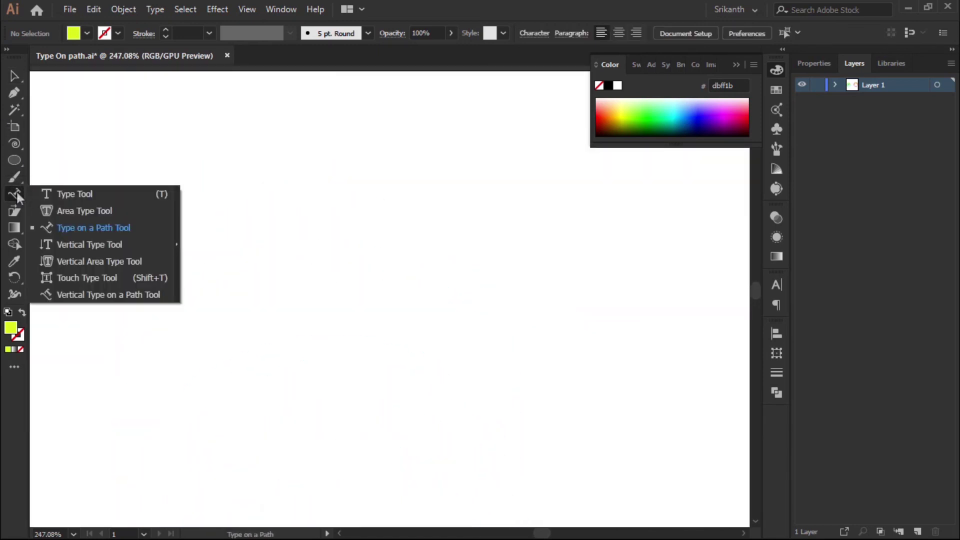
{"action": "left_click", "coordinate": [73, 227]}
{"action": "left_click", "coordinate": [93, 284]}
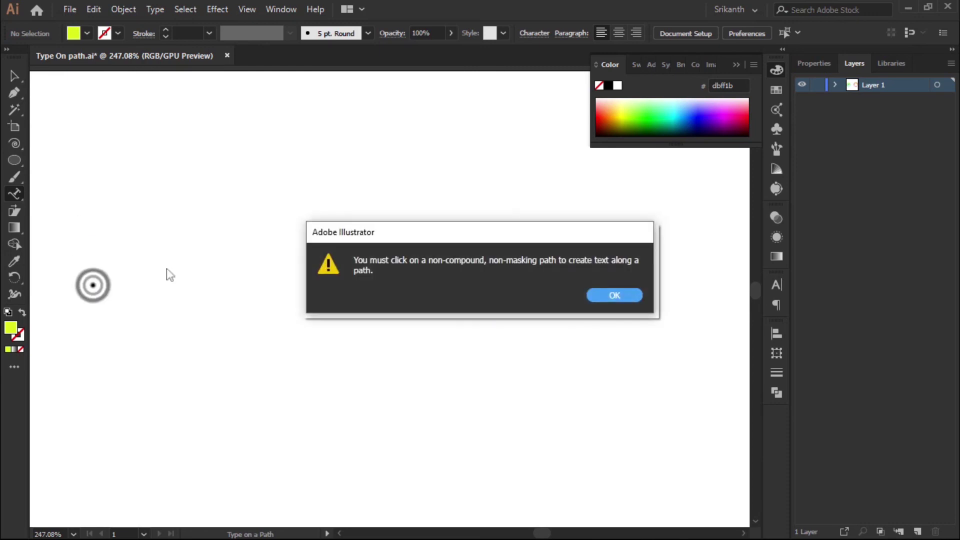
{"action": "left_click", "coordinate": [624, 291]}
{"action": "key", "text": "v"}
Step: Select the badge's upper yellow text along with its circular path
{"action": "left_click_drag", "start_coordinate": [419, 211], "coordinate": [283, 230]}
{"action": "scroll", "coordinate": [283, 229], "scroll_direction": "down", "scroll_amount": 2}
{"action": "left_click_drag", "start_coordinate": [368, 254], "coordinate": [347, 271]}
{"action": "left_click_drag", "start_coordinate": [465, 350], "coordinate": [465, 315]}
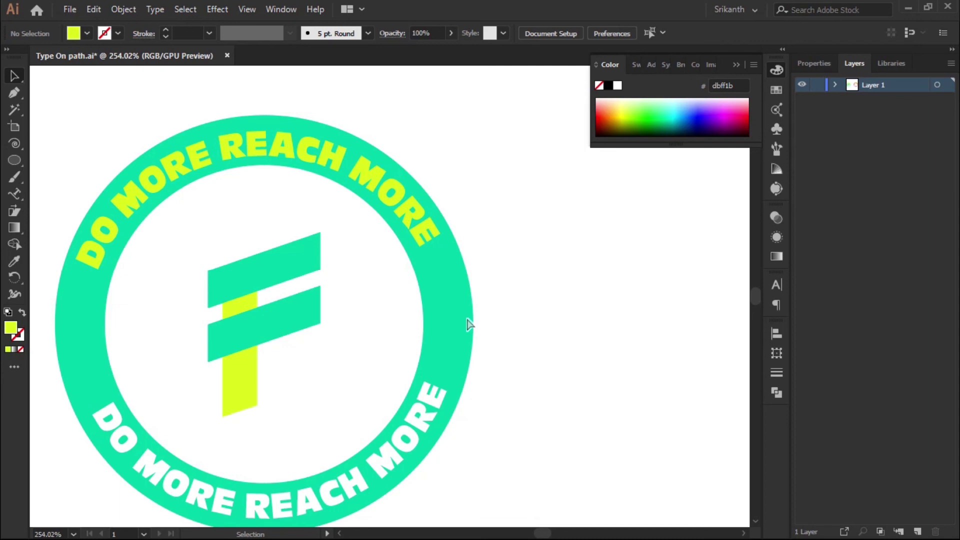
{"action": "scroll", "coordinate": [451, 259], "scroll_direction": "down", "scroll_amount": 1}
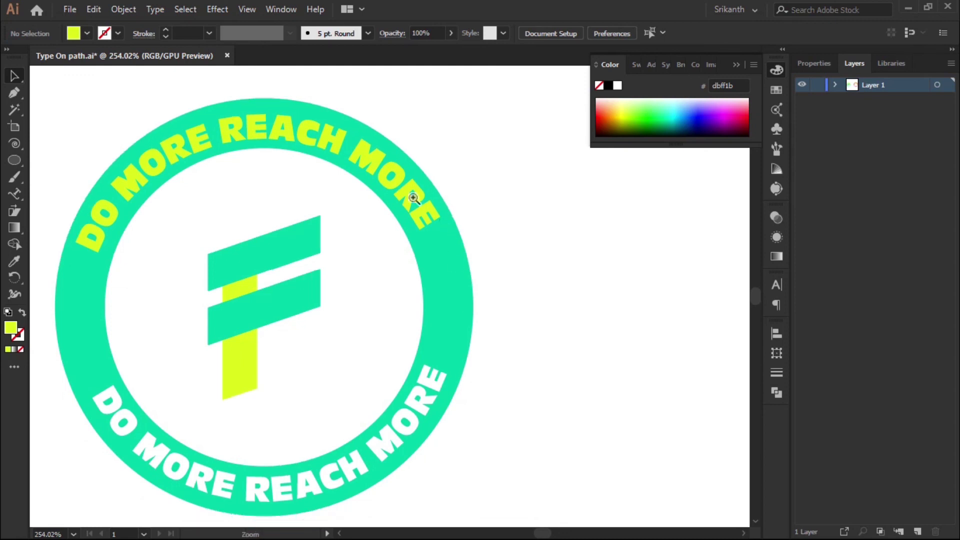
{"action": "left_click", "coordinate": [403, 162]}
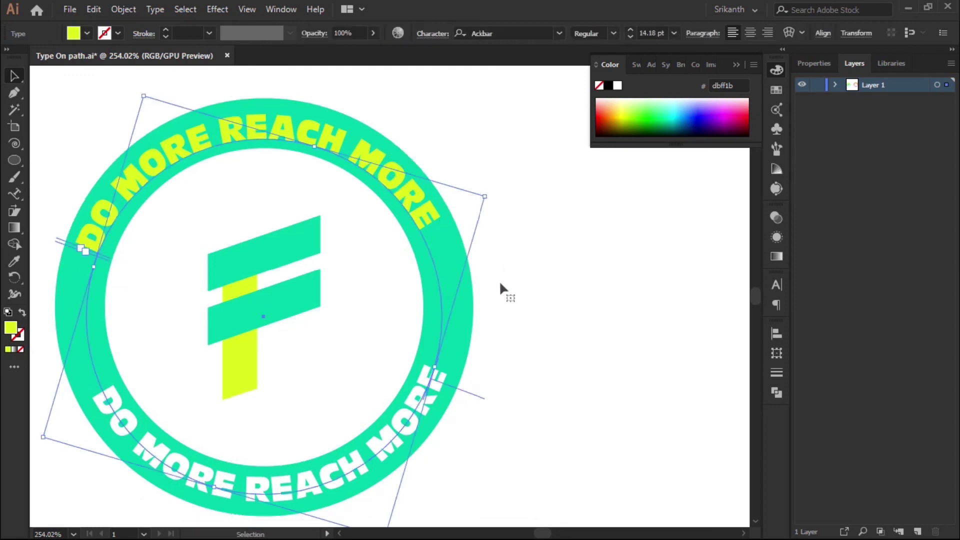